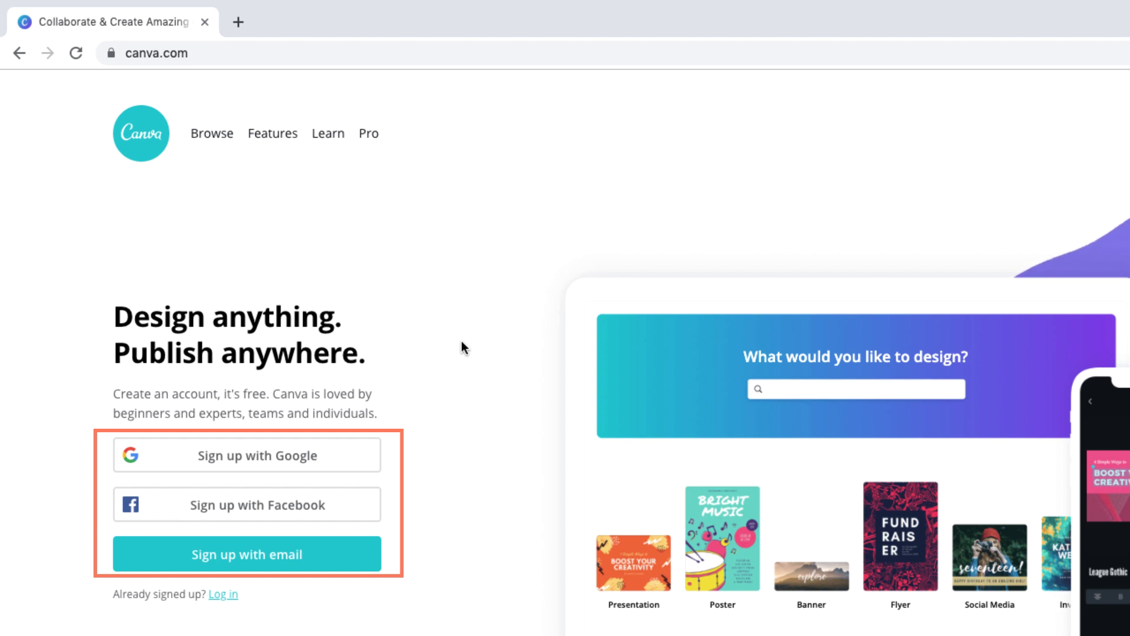
Step: Create a Canva account and sign in using 'Sign up with Google'
left_click(360, 456)
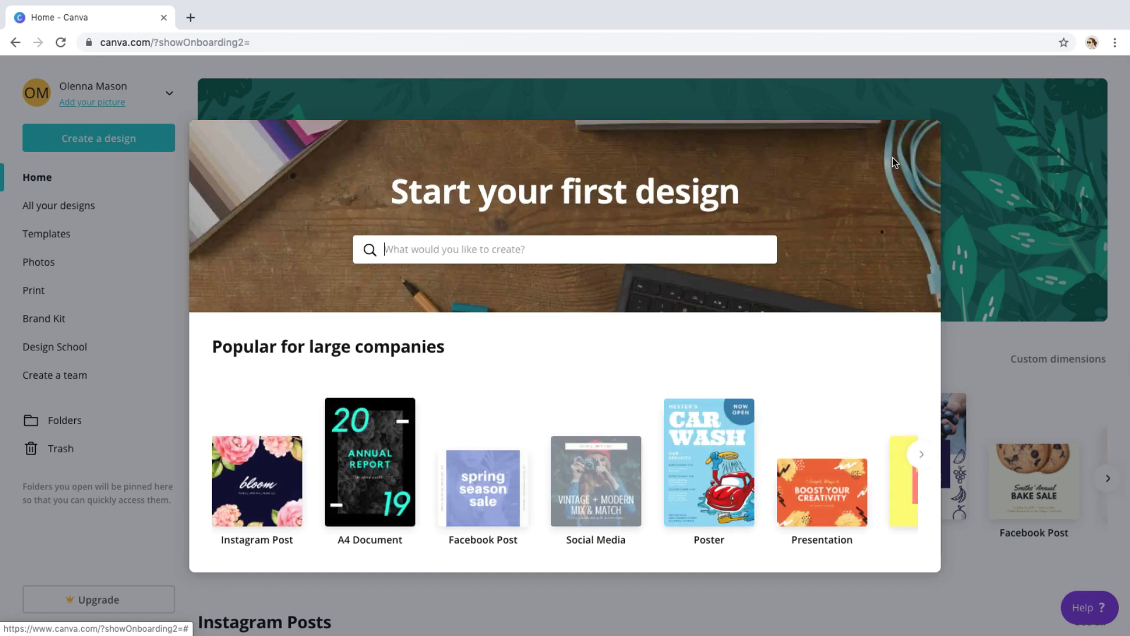
Step: Decline the Canva Pro free trial and start a blank Facebook Post design
left_click(871, 159)
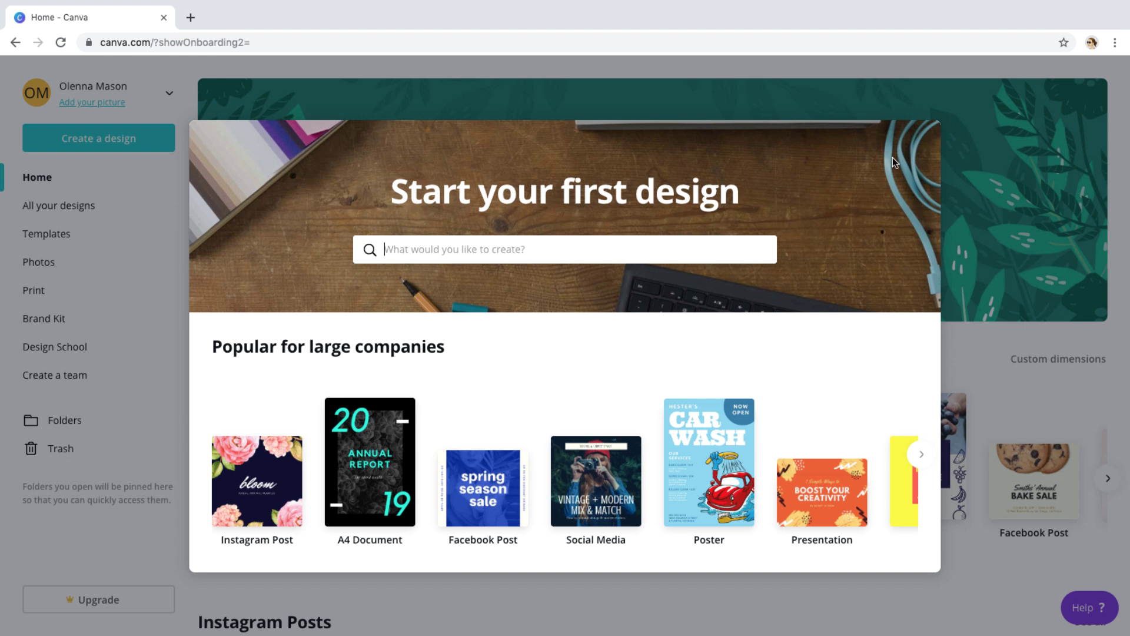
left_click(517, 517)
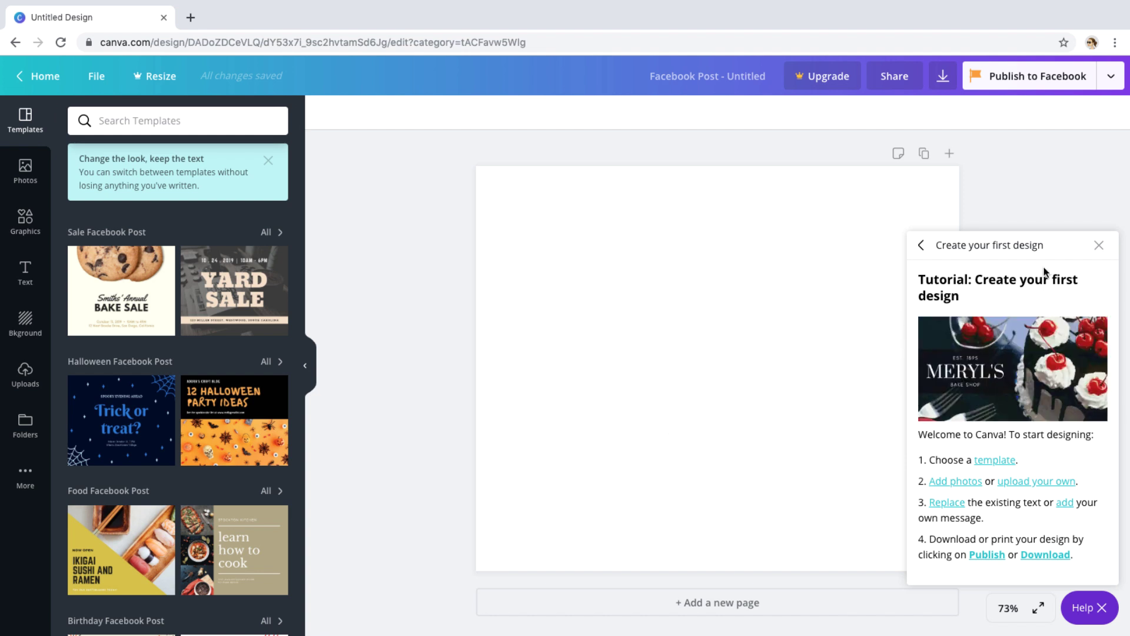
Step: Search templates for 'cupcakes' and apply the pink 'We're having a bake sale!' template
left_click(1099, 246)
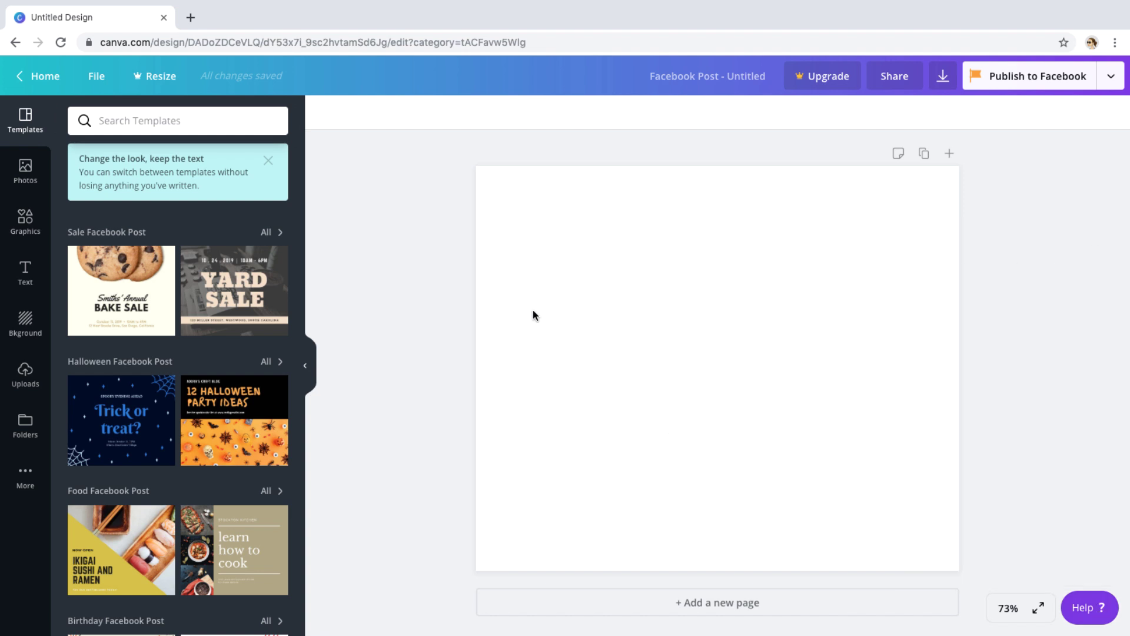
scroll(226, 352, "down", 3)
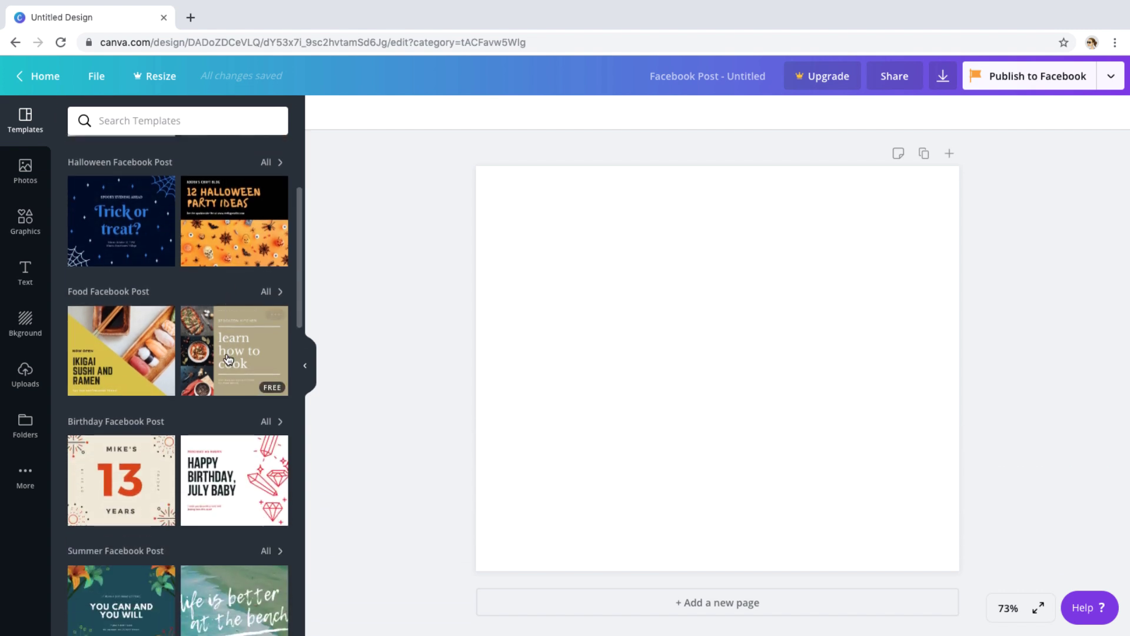
scroll(228, 358, "down", 4)
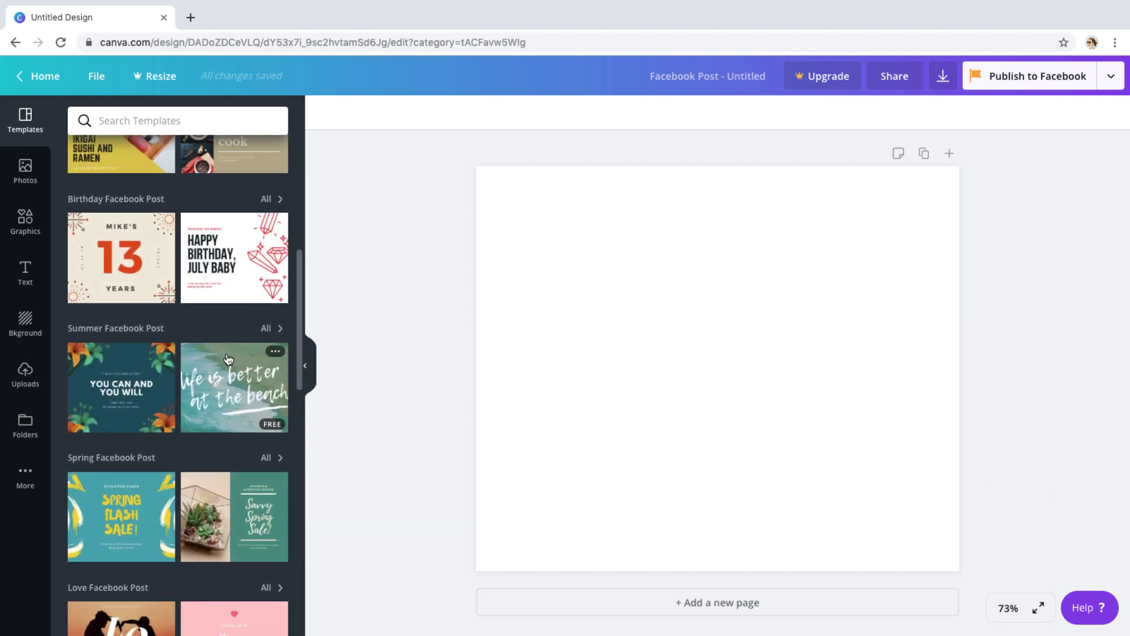
left_click(229, 120)
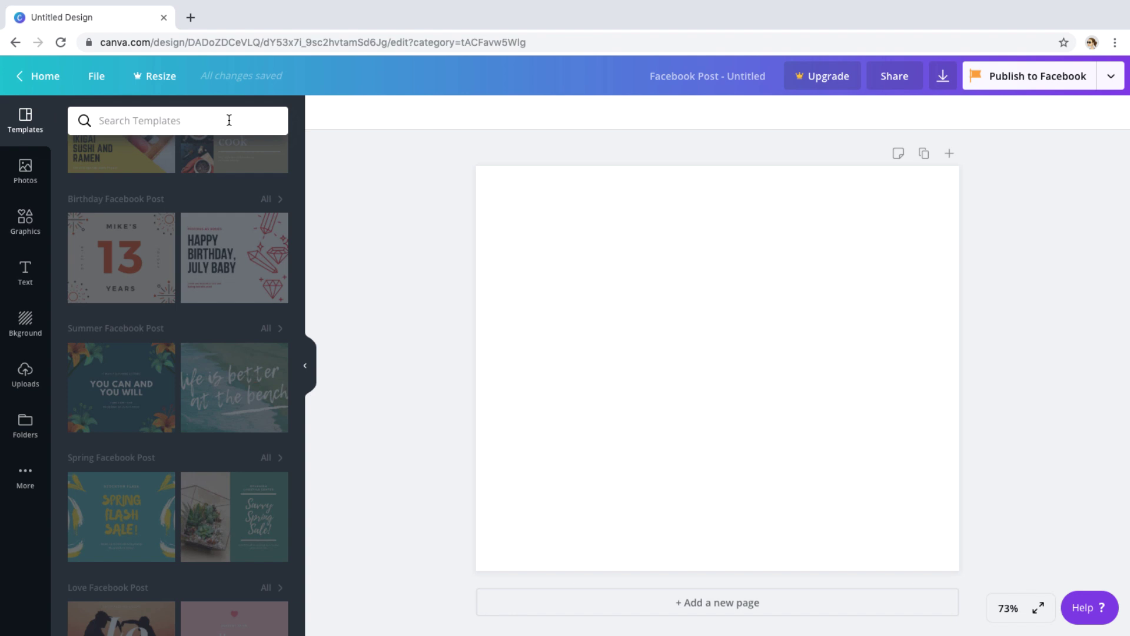
type("cupcakes")
key("Return")
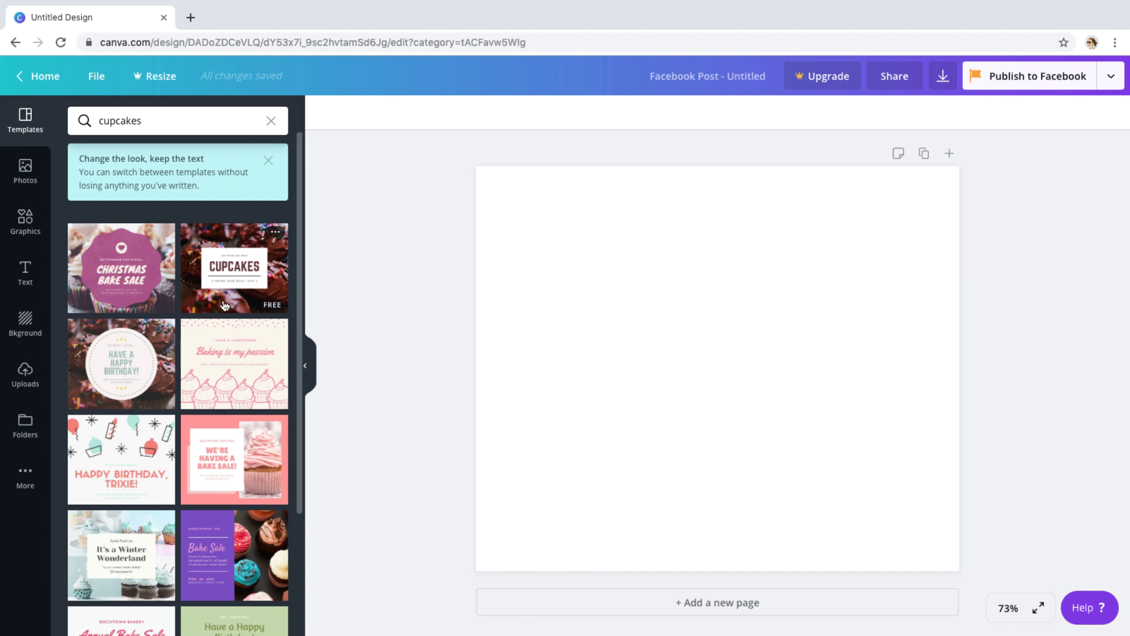
scroll(224, 305, "down", 2)
scroll(225, 304, "down", 1)
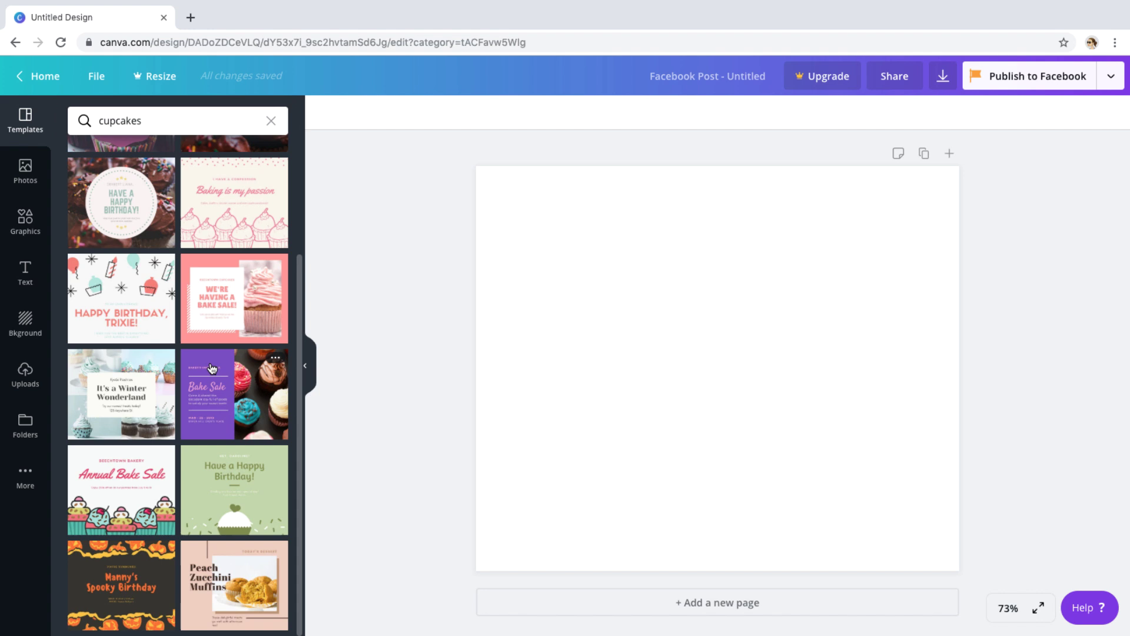
left_click(216, 320)
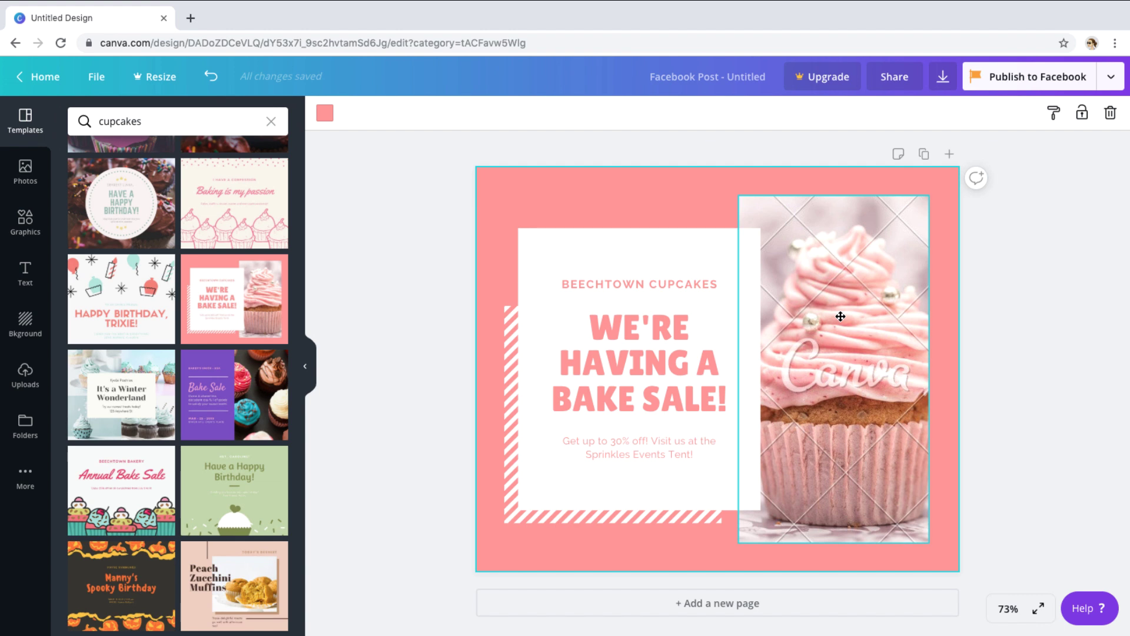
Step: Delete the watermarked cupcake photo and search stock Photos for 'cupcakes'
left_click(840, 316)
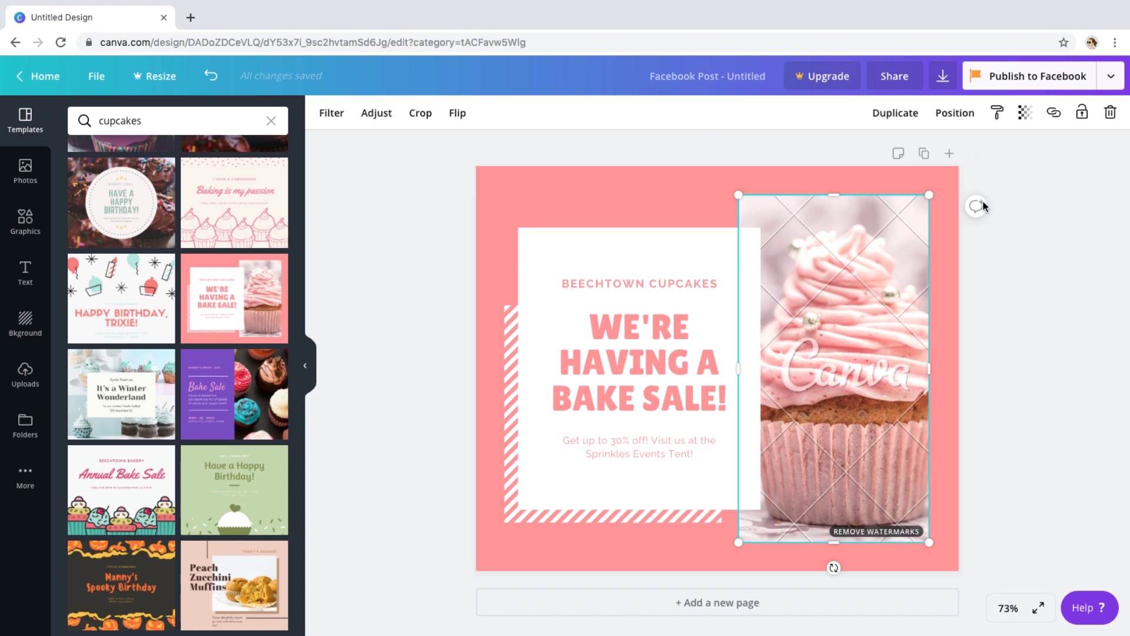
left_click(1111, 113)
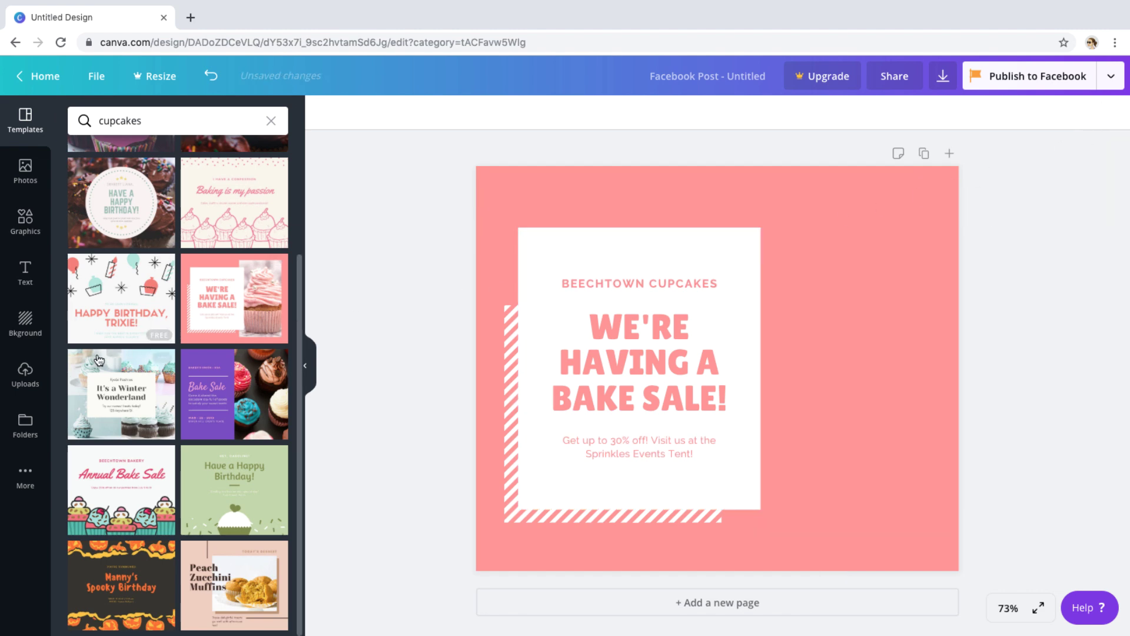
left_click(25, 374)
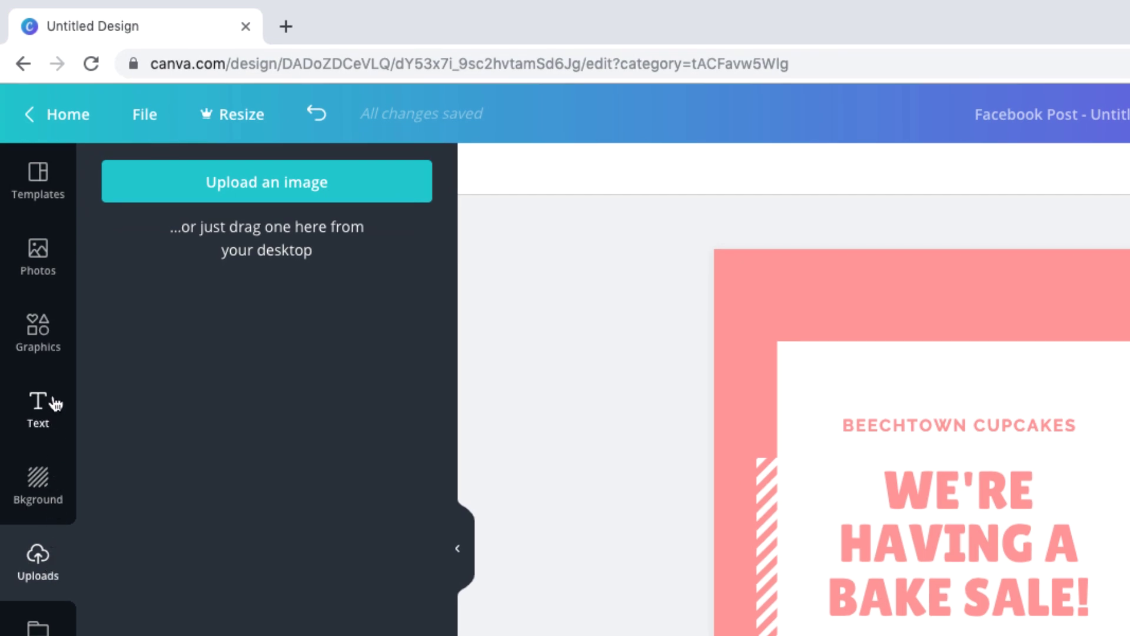
left_click(69, 275)
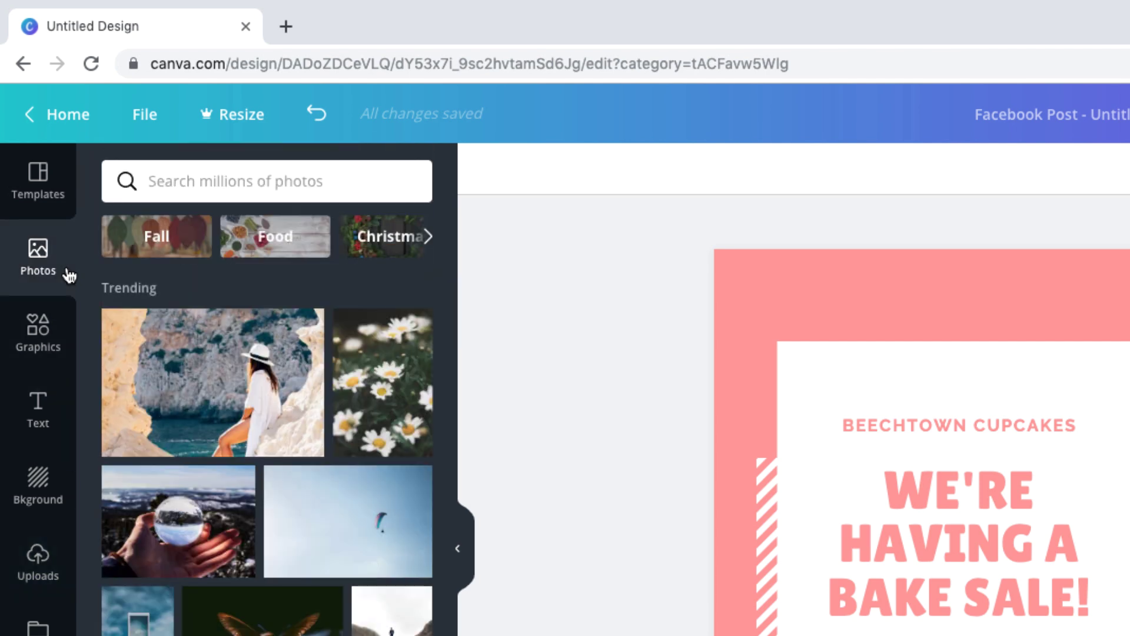
left_click(239, 185)
type("cupcakes")
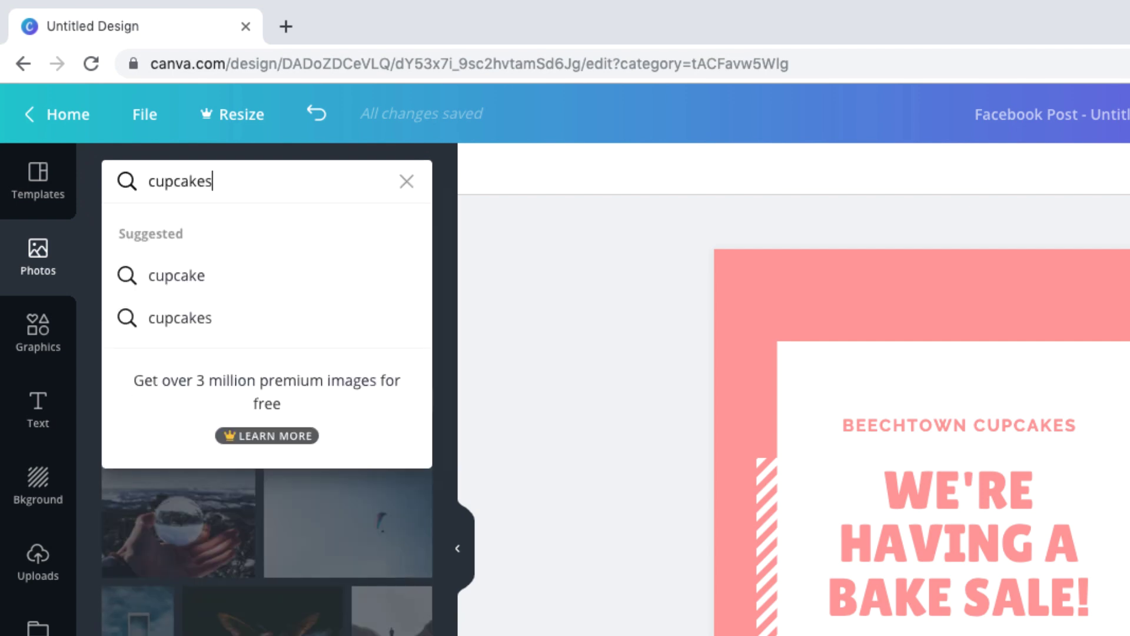
key("Return")
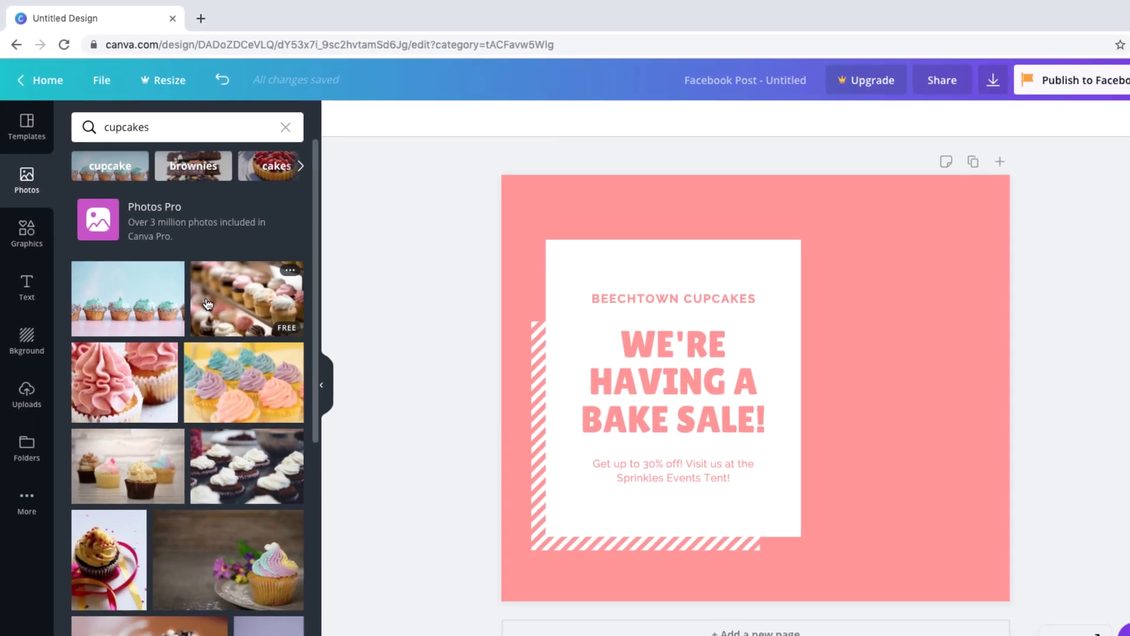
scroll(239, 350, "down", 5)
scroll(197, 288, "down", 6)
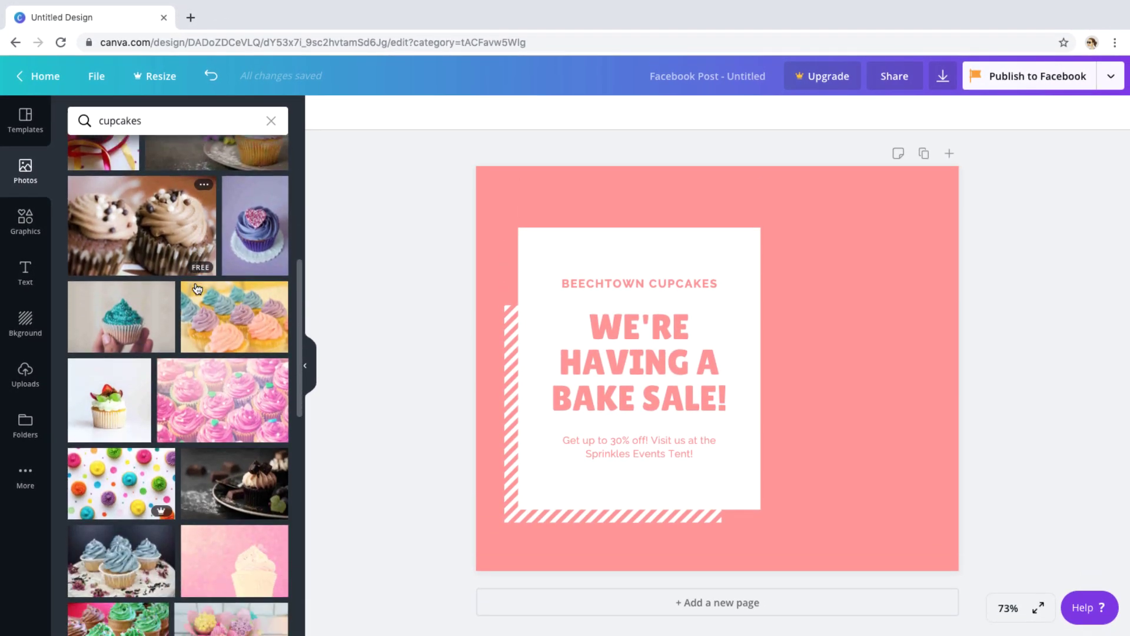
scroll(197, 289, "down", 5)
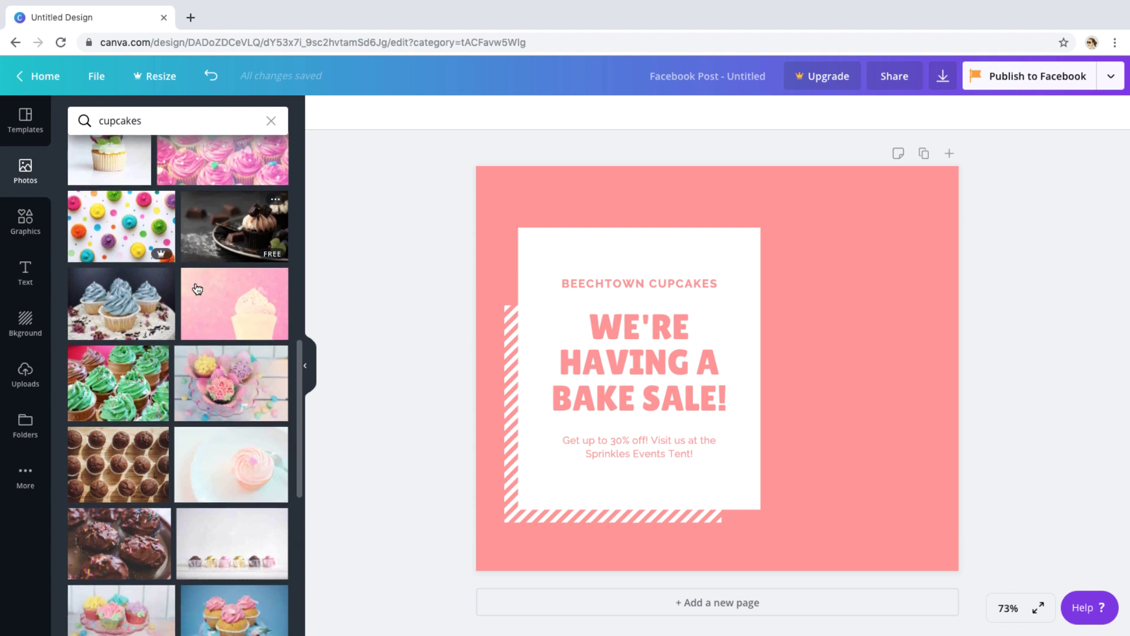
scroll(197, 288, "down", 1)
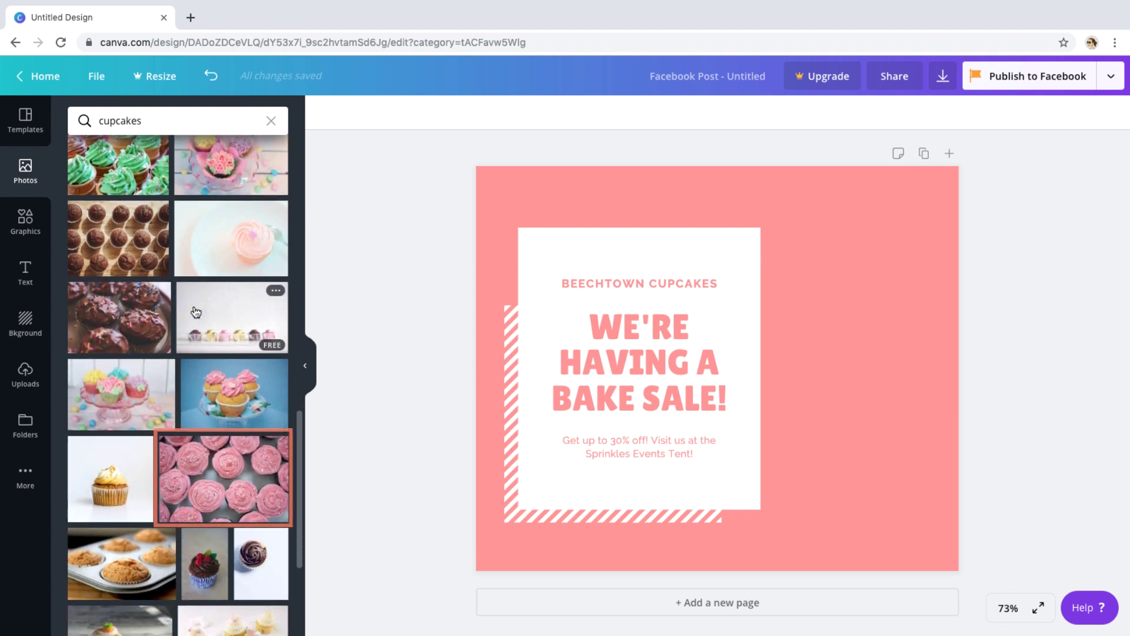
Step: Add the pink-frosted cupcakes photo and resize it to cover the page's right side
left_click(223, 462)
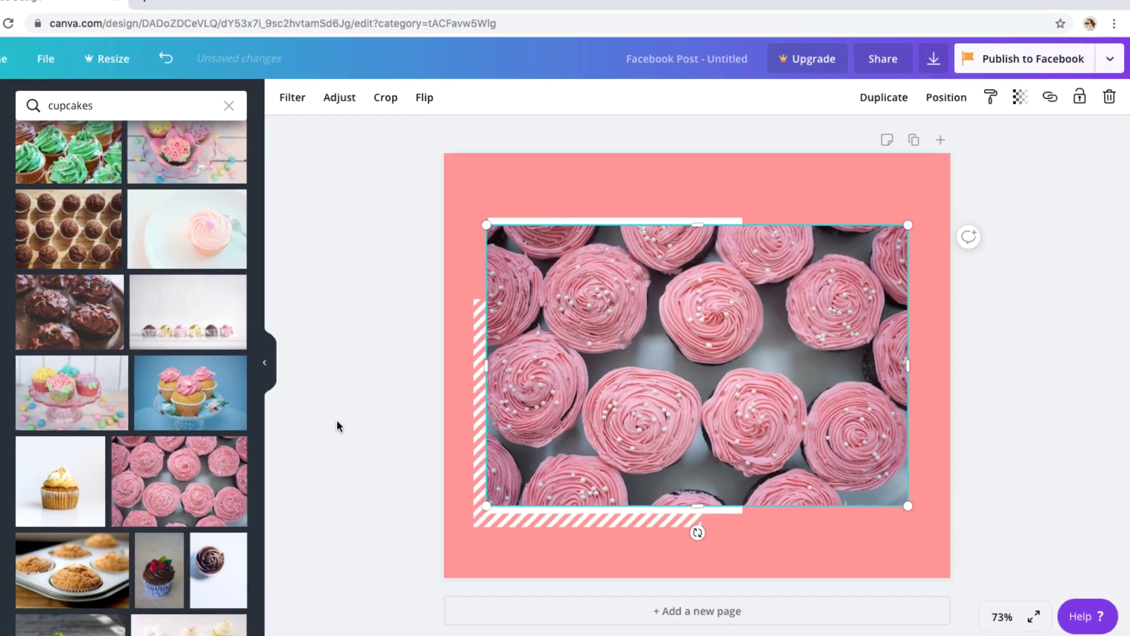
left_click_drag(486, 366, 610, 356)
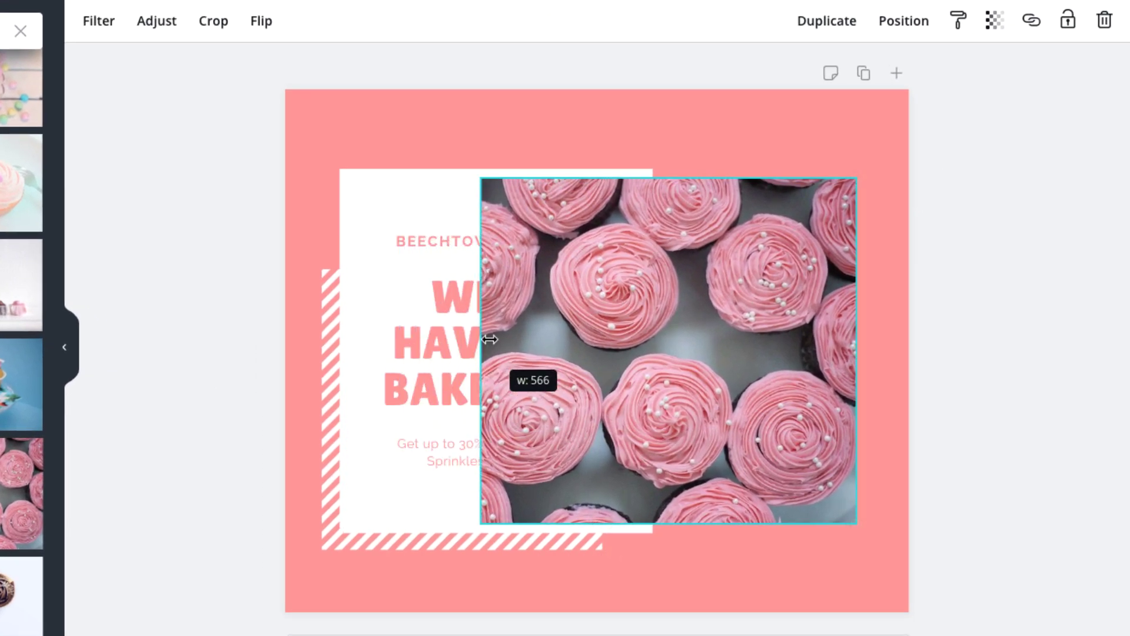
left_click_drag(490, 340, 619, 329)
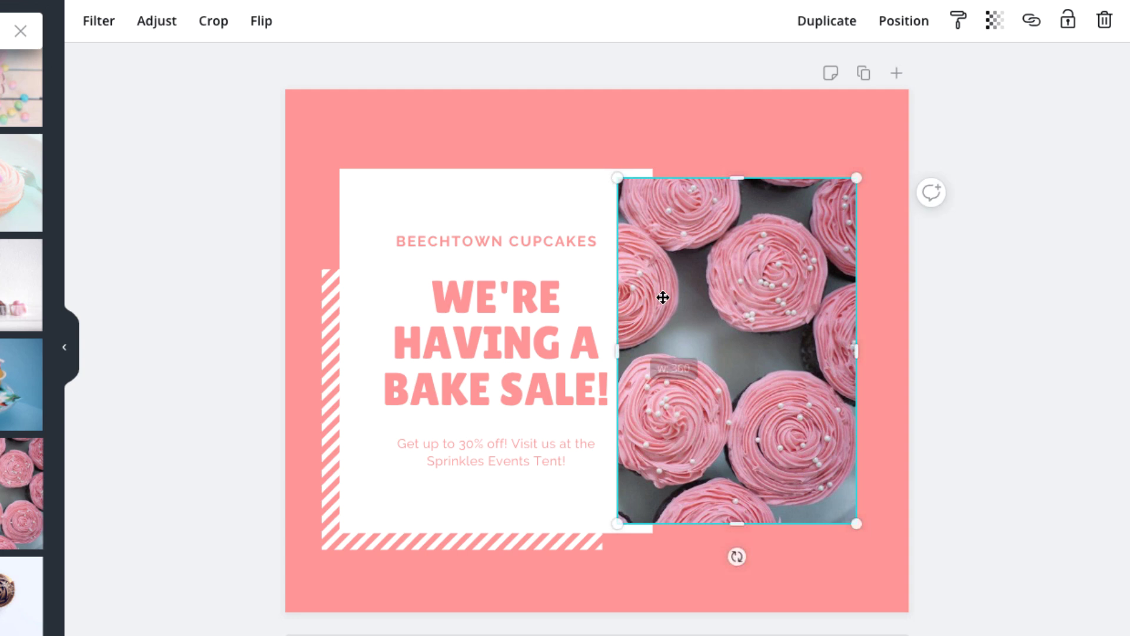
left_click_drag(737, 177, 737, 134)
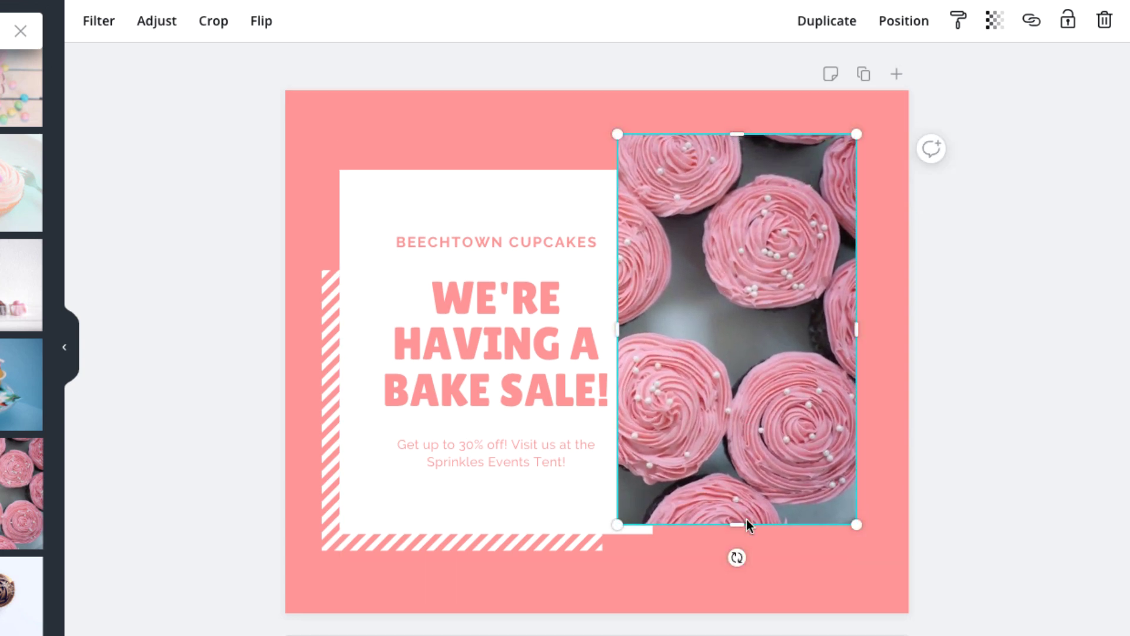
left_click_drag(739, 529, 745, 571)
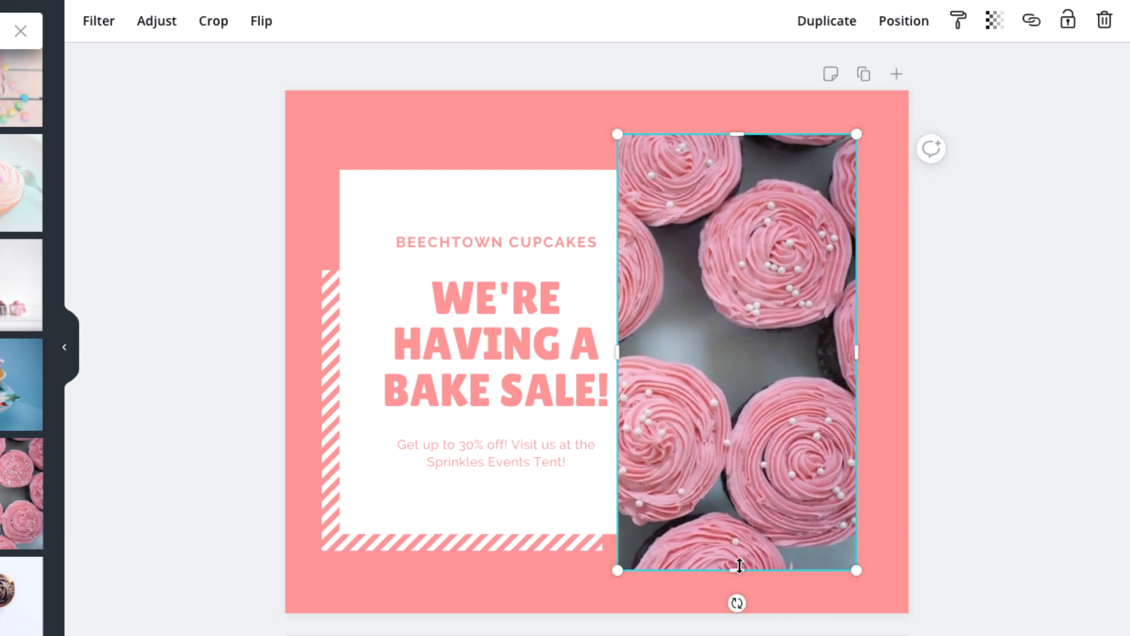
Step: Crop to reposition the cupcakes, send the photo behind the white text box, then deselect
left_click(204, 32)
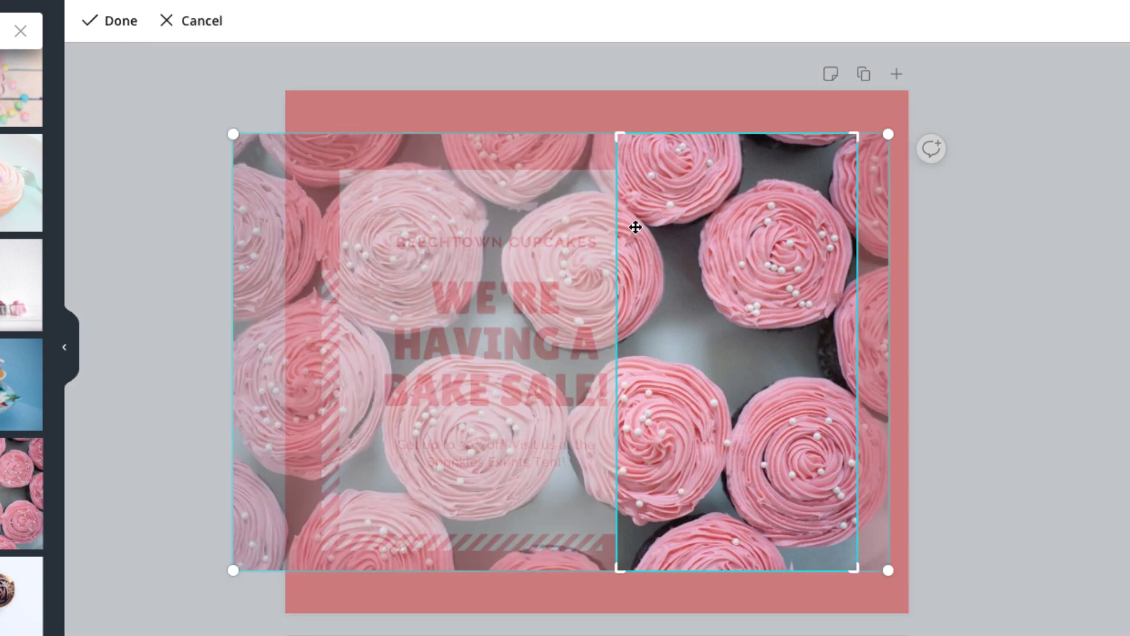
left_click_drag(701, 260, 1110, 235)
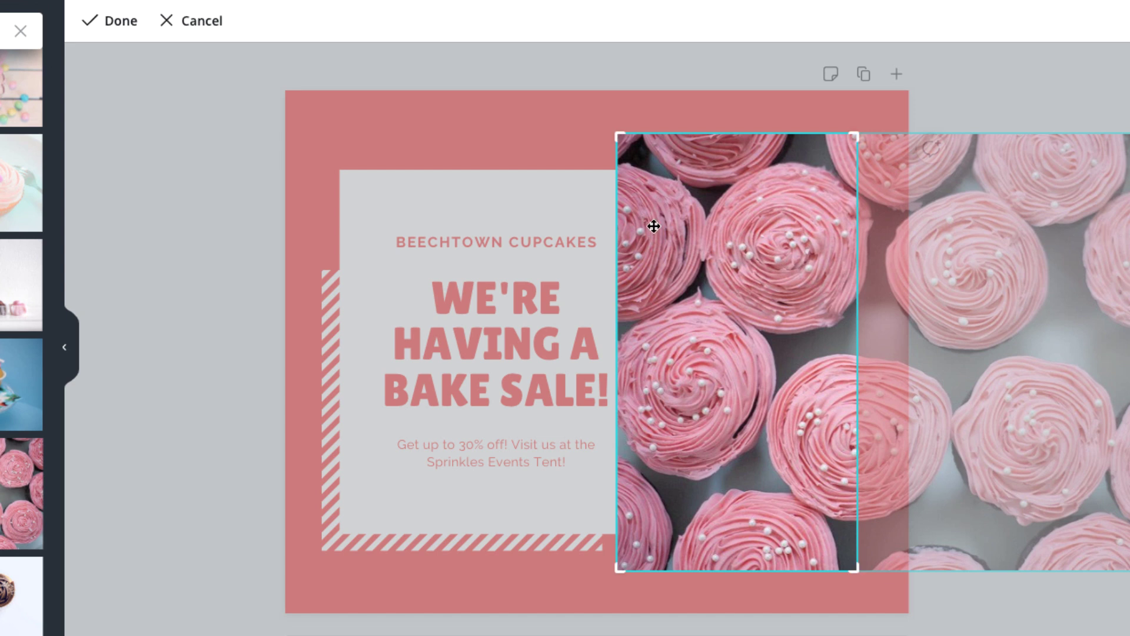
left_click(111, 33)
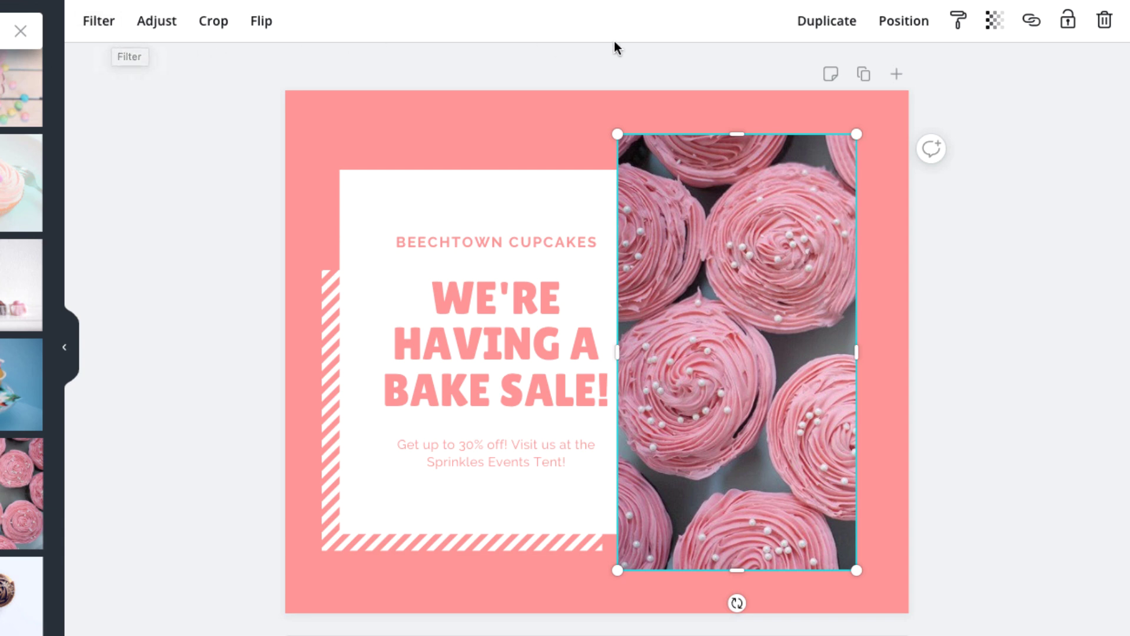
left_click(892, 34)
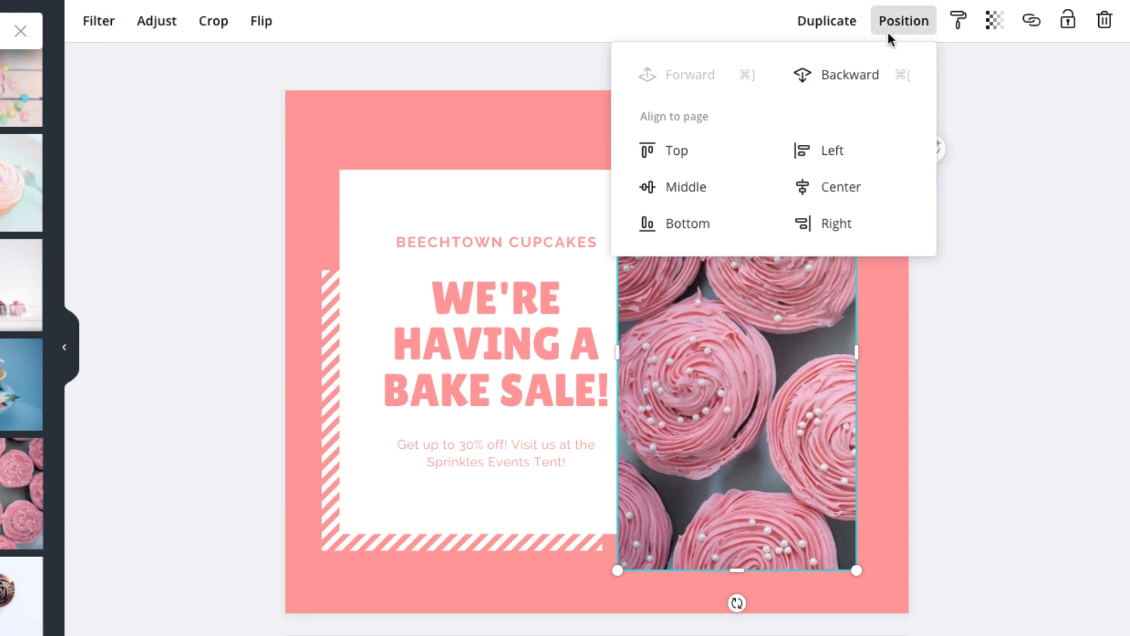
left_click(882, 77)
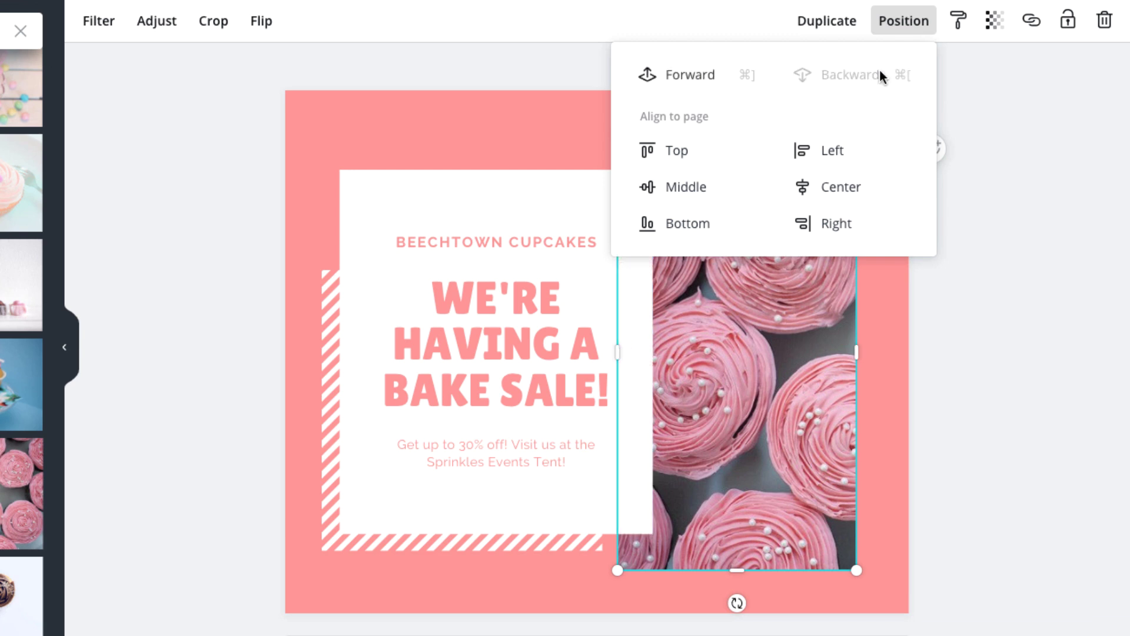
left_click(888, 281)
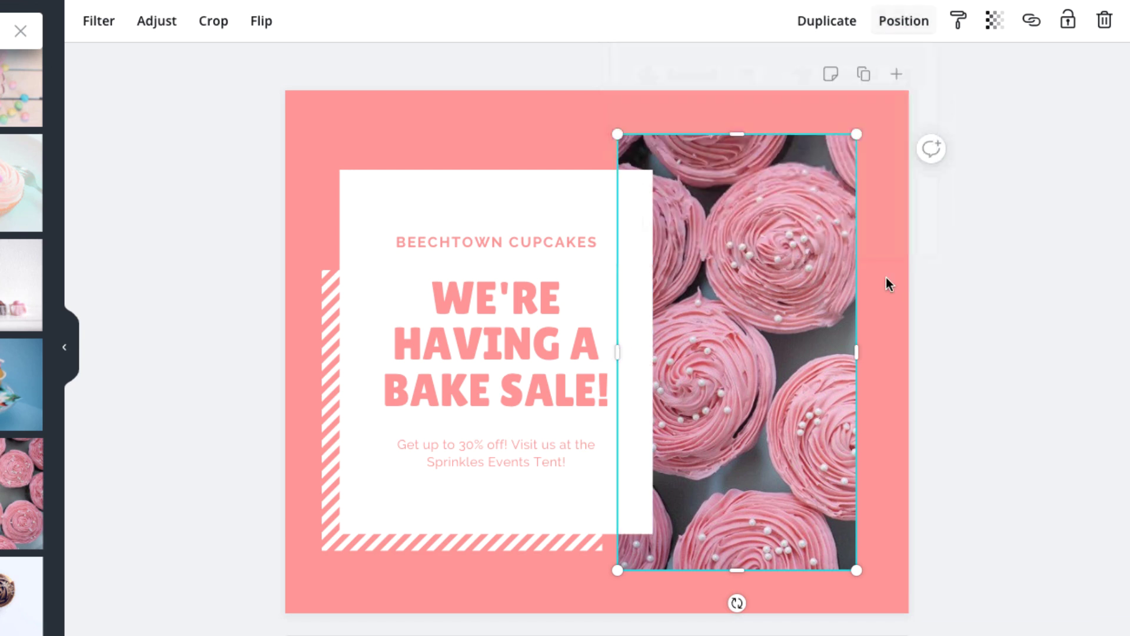
left_click(887, 281)
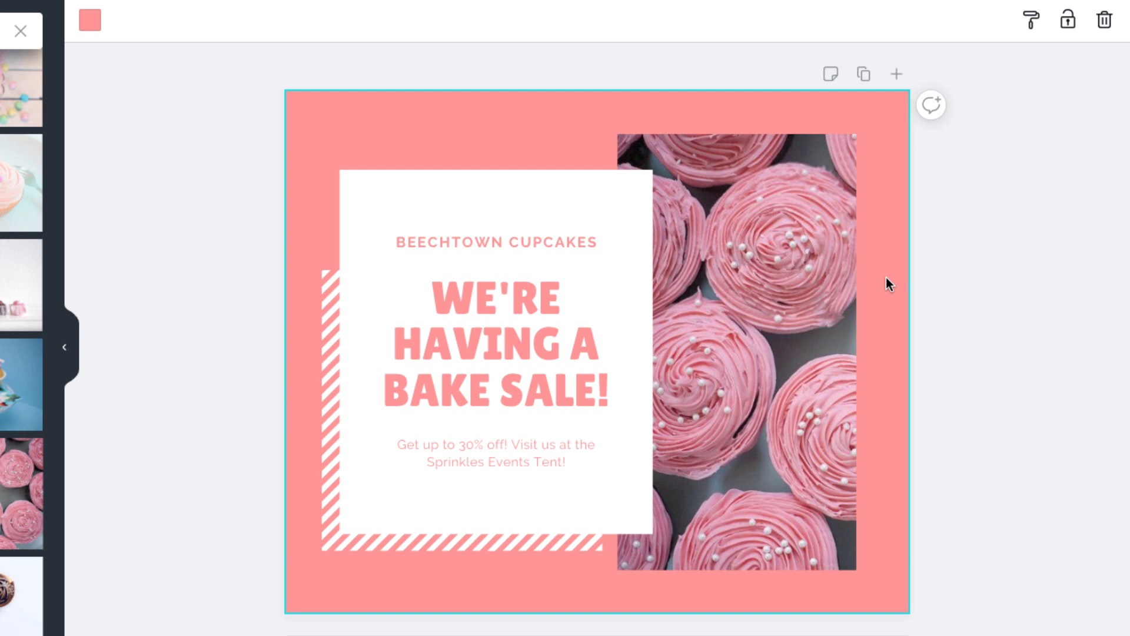
Step: Replace 'E'RE HAVING A' in the heading with 'ILEY ELEMENTARY'
left_click(536, 304)
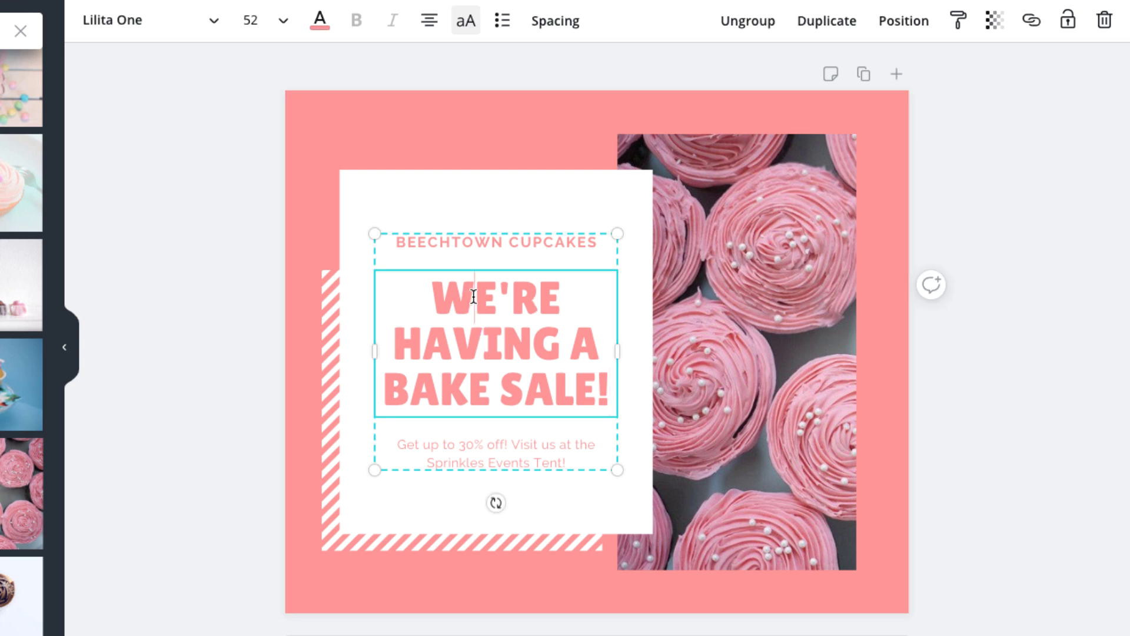
left_click_drag(475, 297, 590, 331)
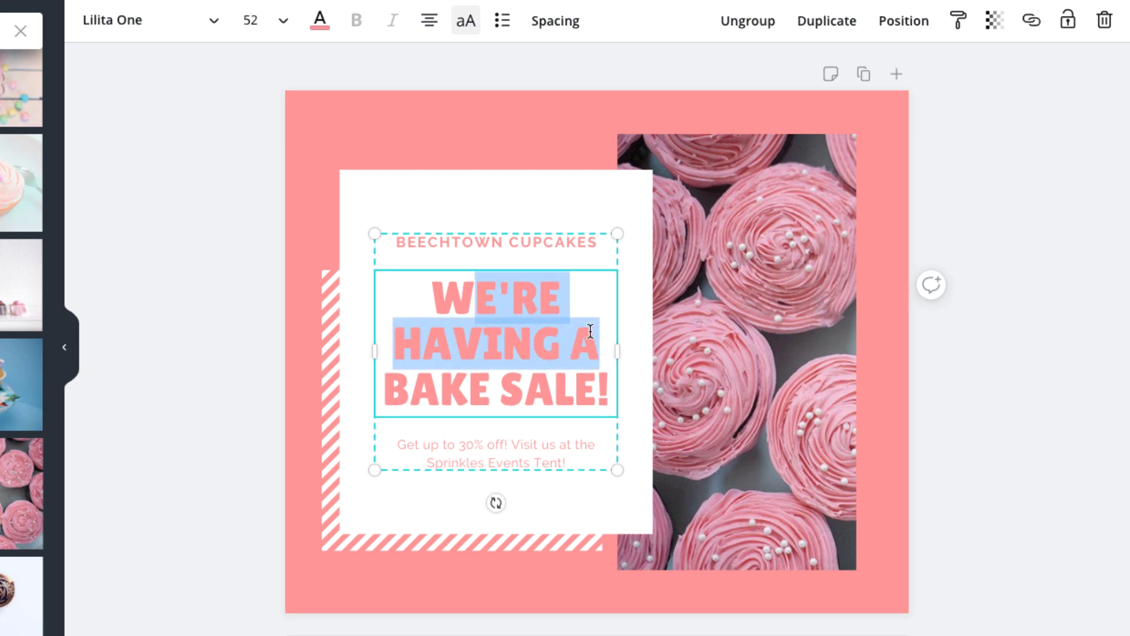
type("ILEY ELEMEN")
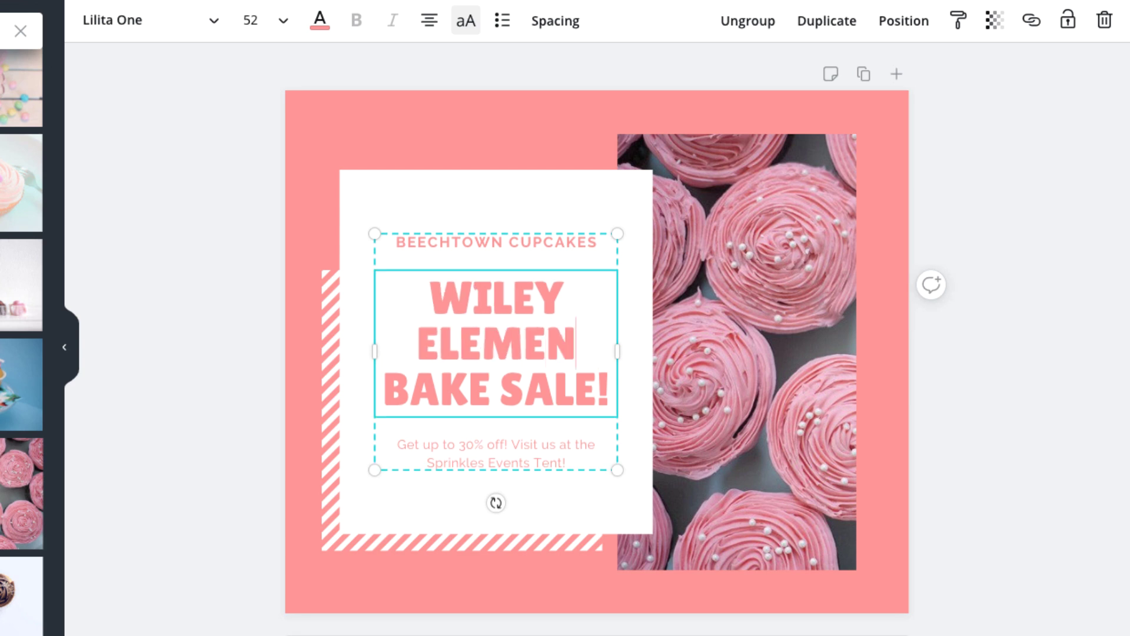
type("TARY")
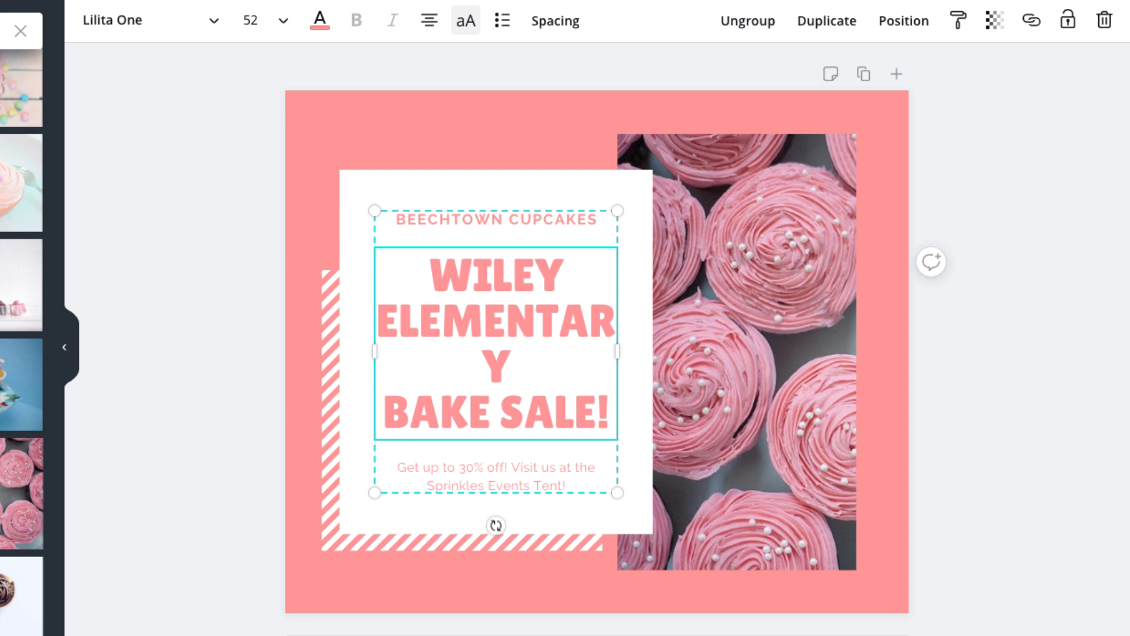
Step: Set the whole heading's font size to 45
left_click(443, 289)
left_click_drag(443, 288, 612, 399)
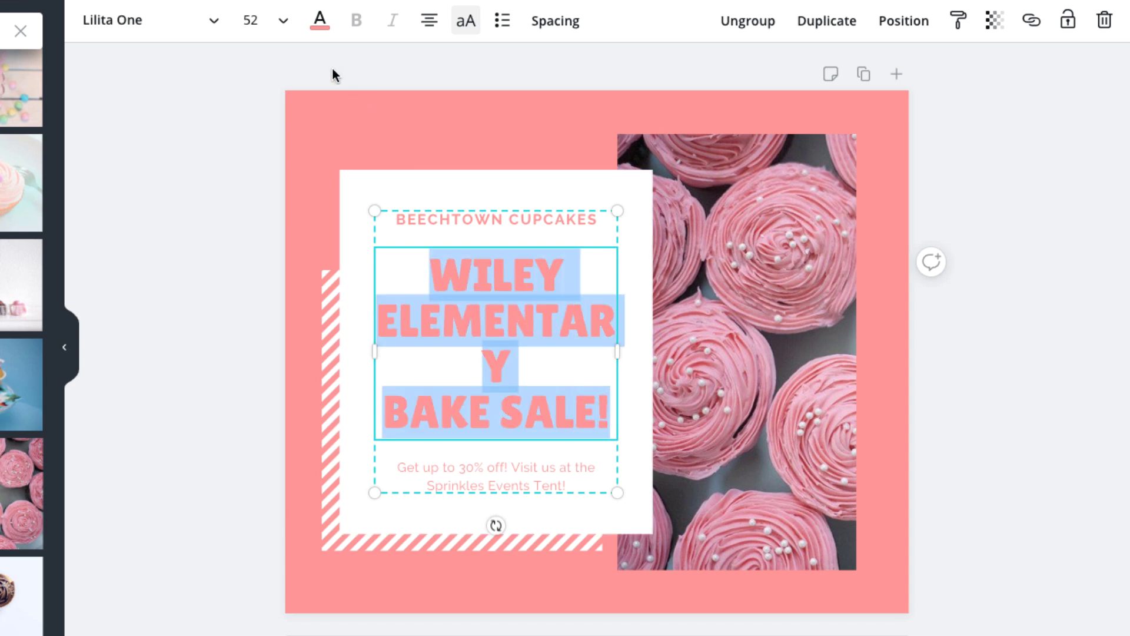
left_click(282, 26)
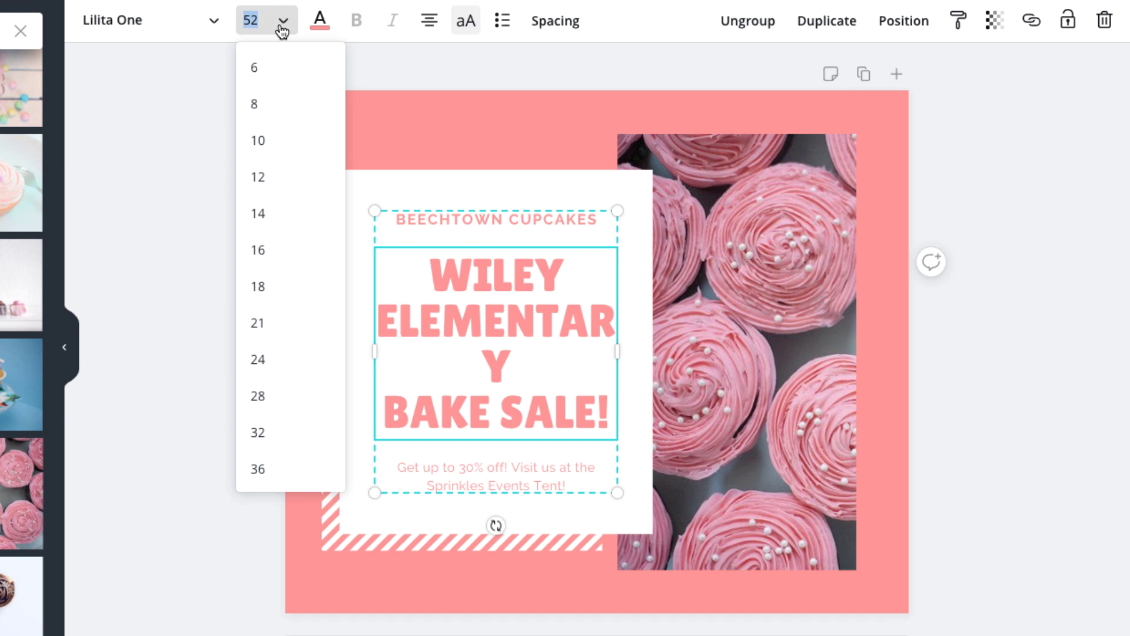
type("45")
key("Return")
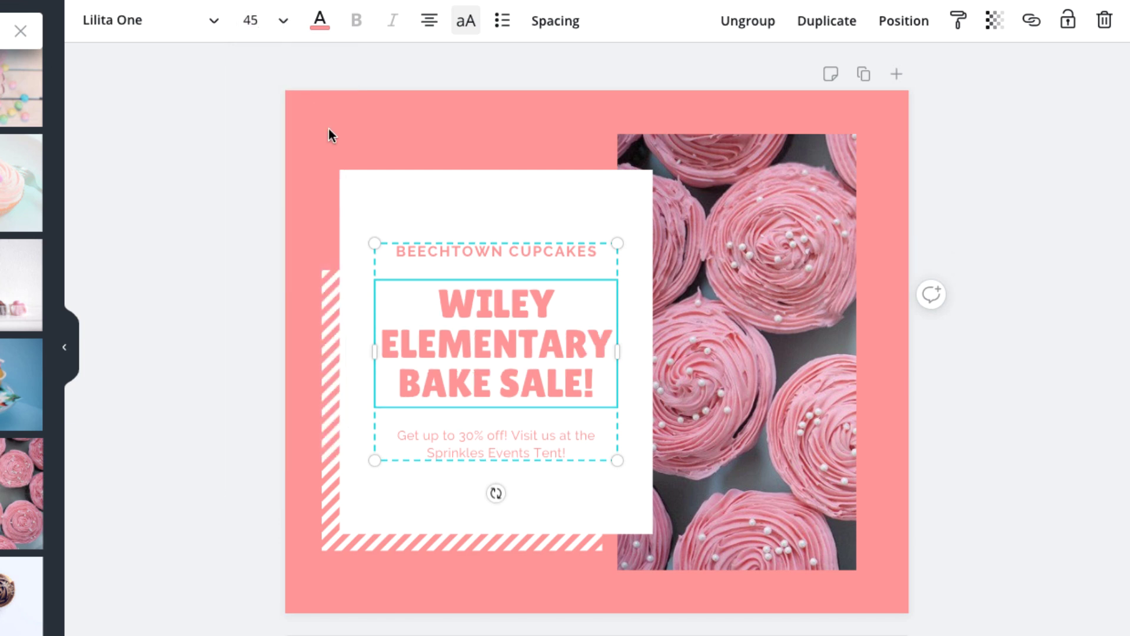
Step: Change the subtitle from BEECHTOWN CUPCAKES to 'THE PTA PRESENTS'
left_click(451, 251)
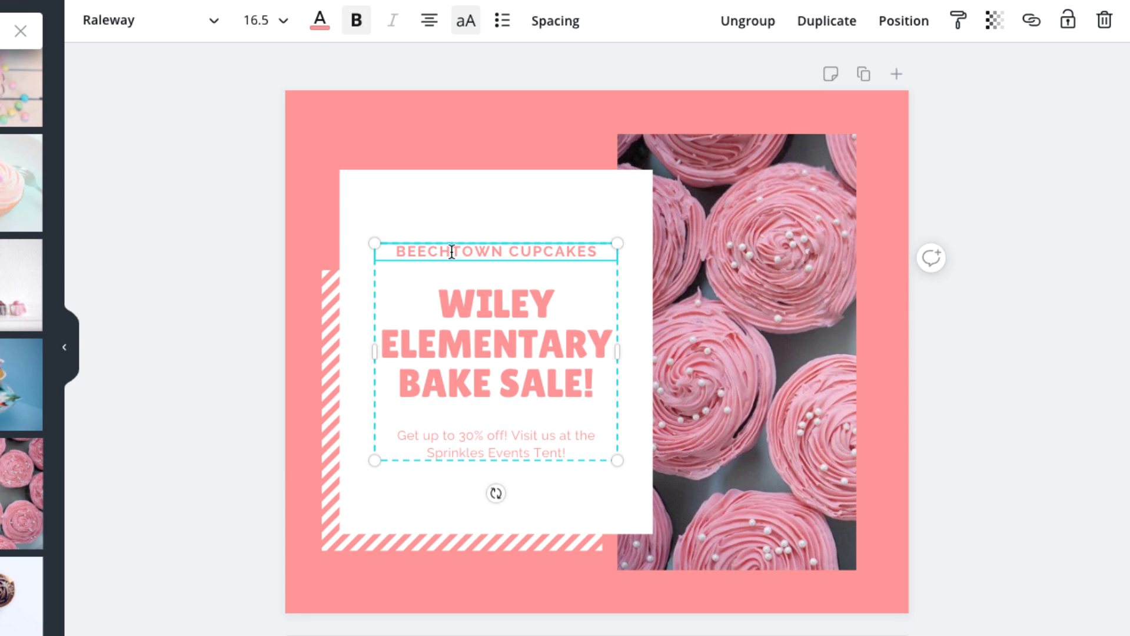
double_click(452, 252)
type("THE")
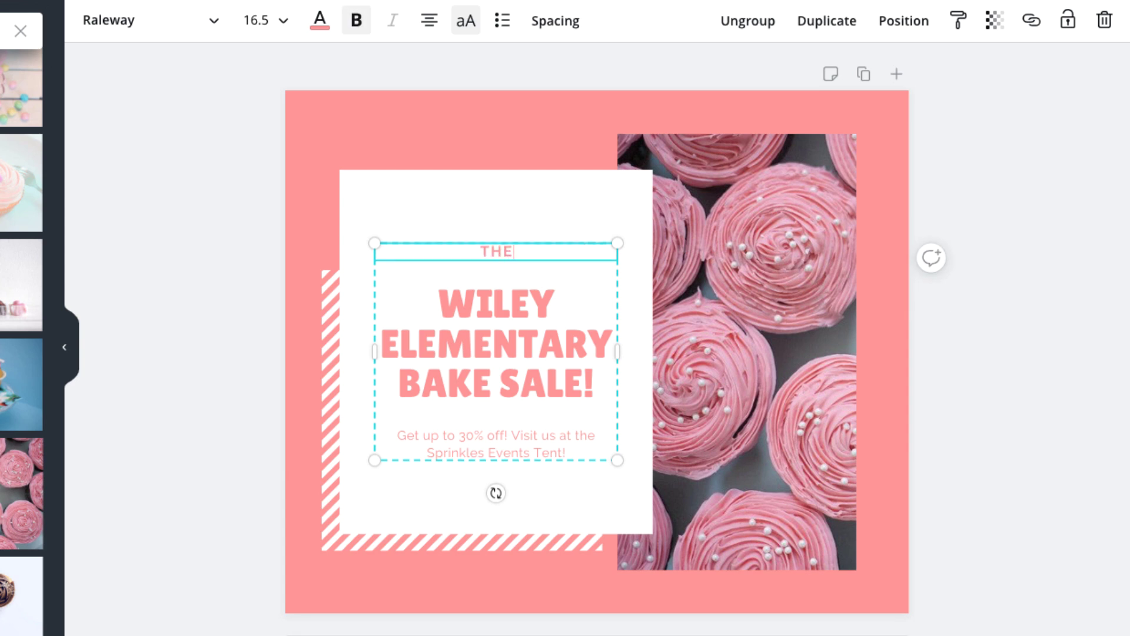
type(" PTA PRESENT")
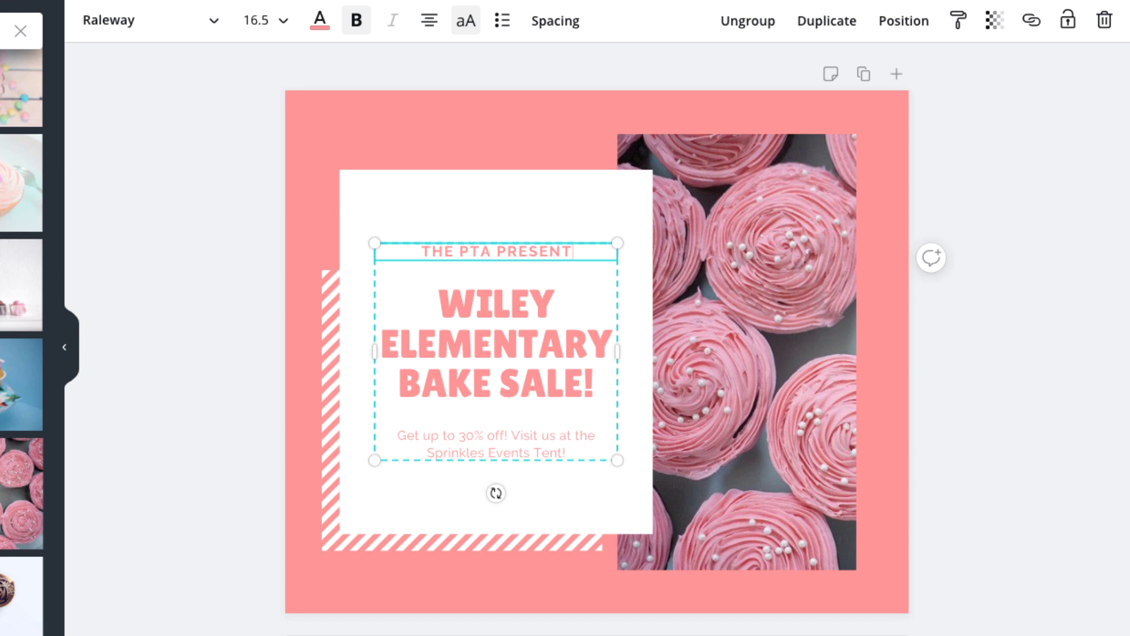
type("S")
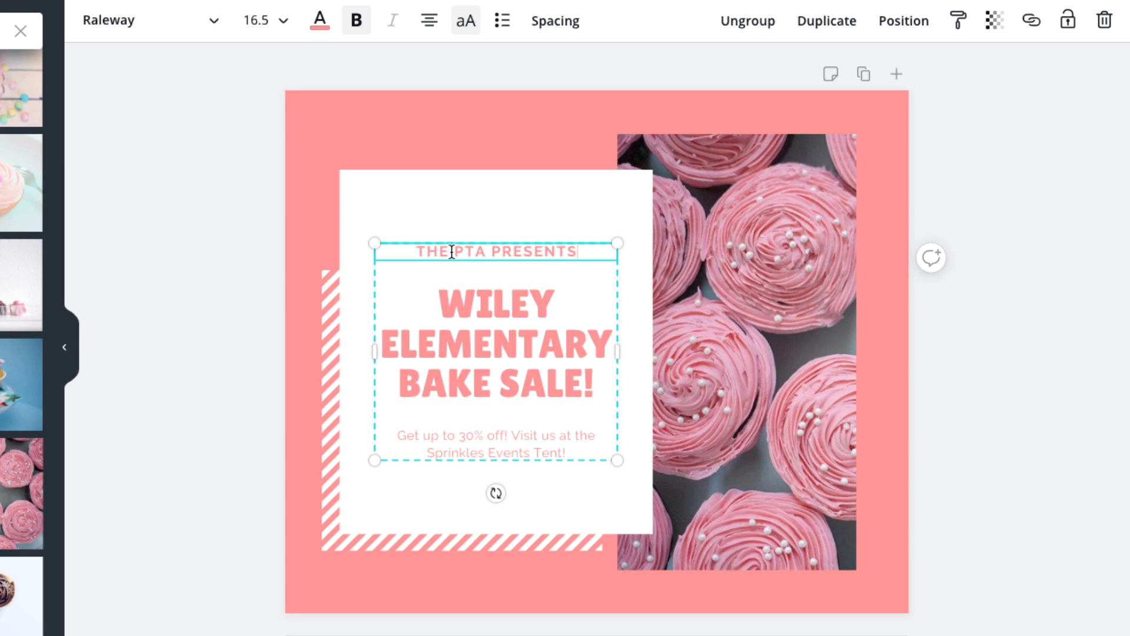
Step: Replace the body with 'Help us raise money for the new soccer field!', 'Saturday, October 5', '11 a.m. to 2 p.m.'
left_click(444, 432)
left_click(444, 432)
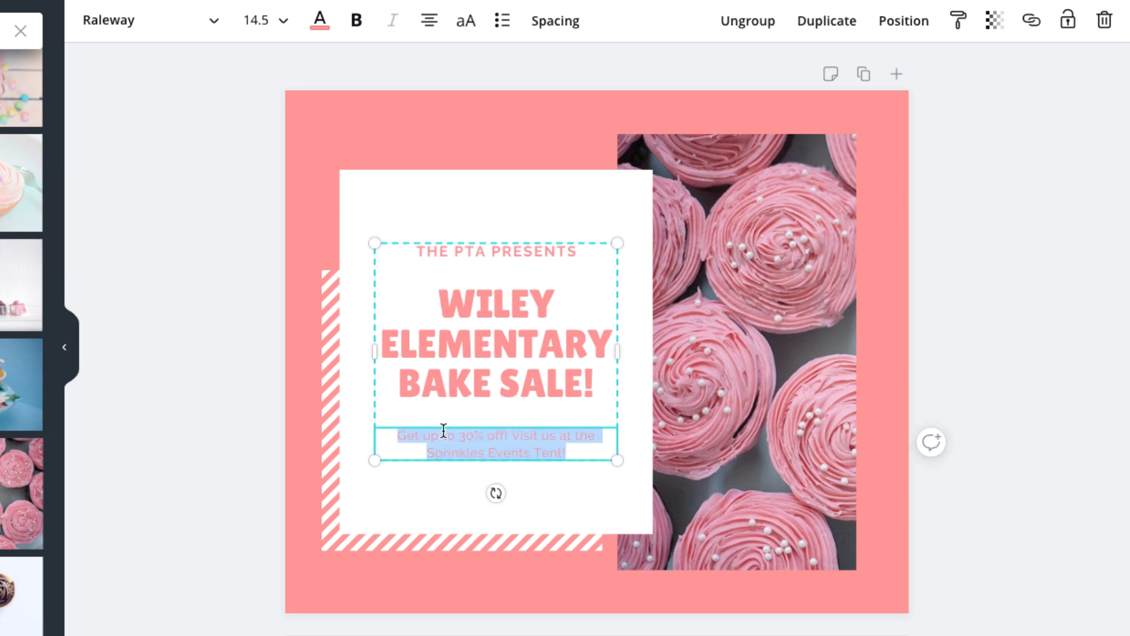
type("Help us ra")
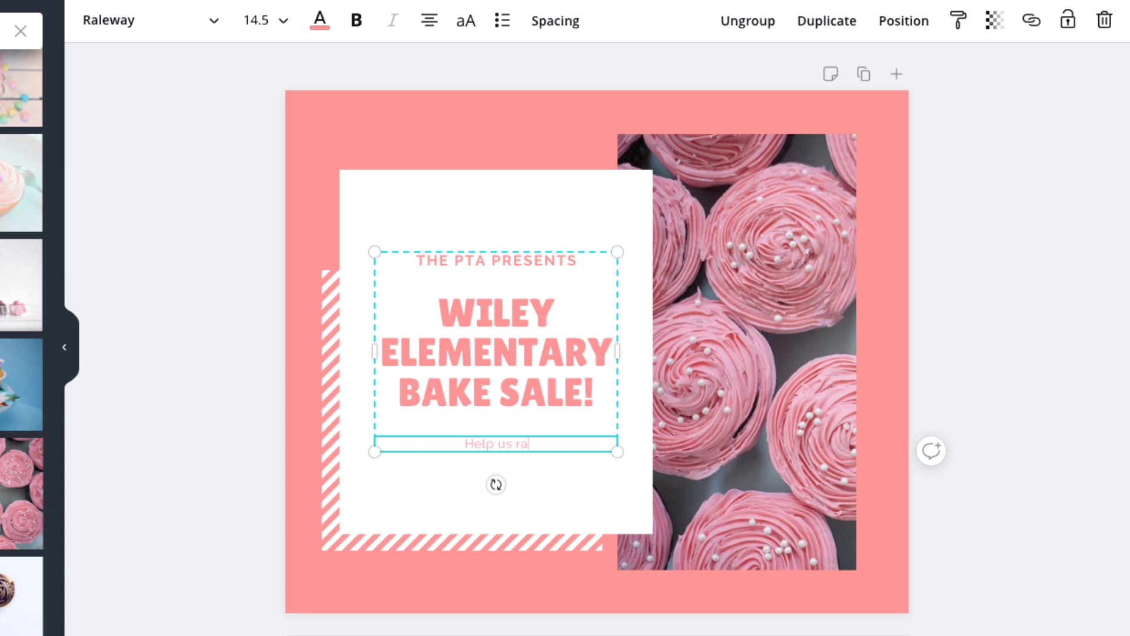
type("ise money for th")
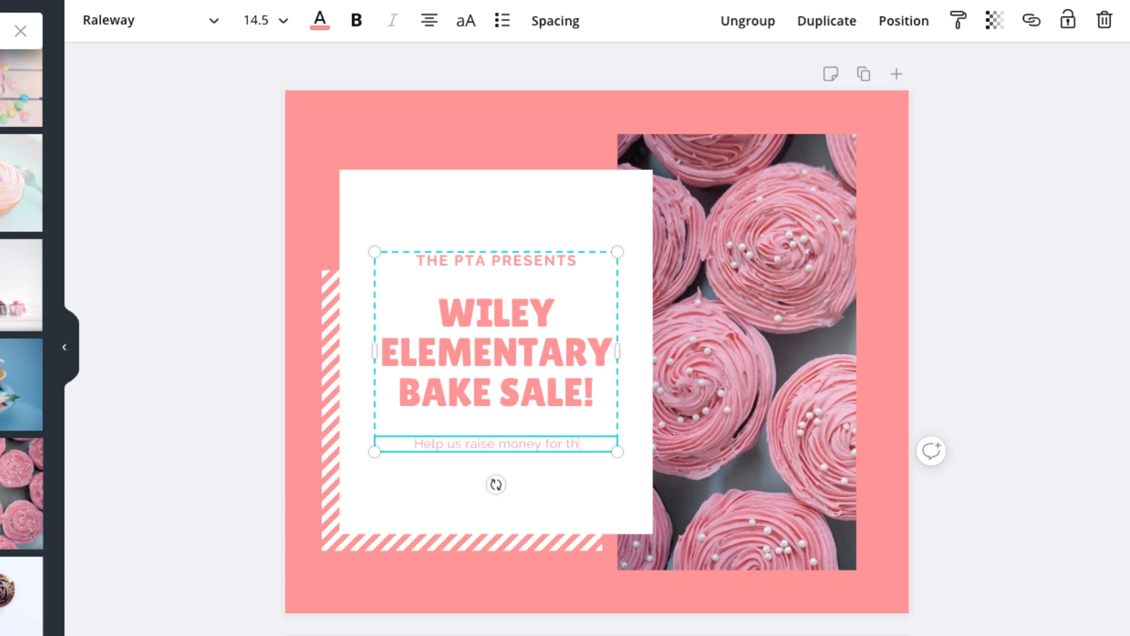
type("e new soccer field!")
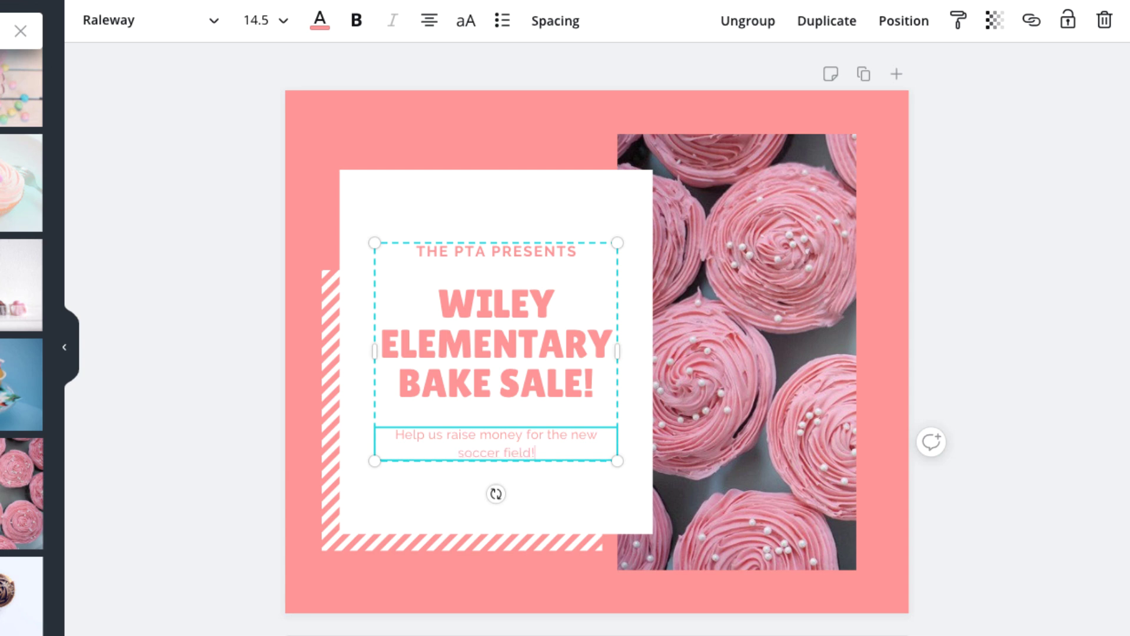
key("Return")
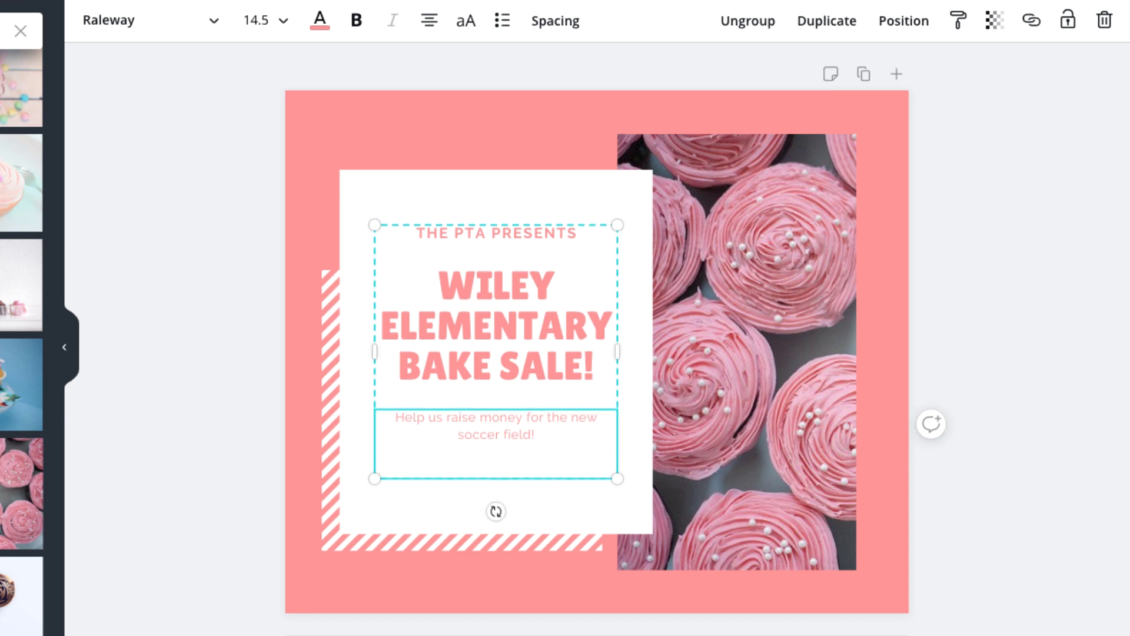
type("Saturday, October 5")
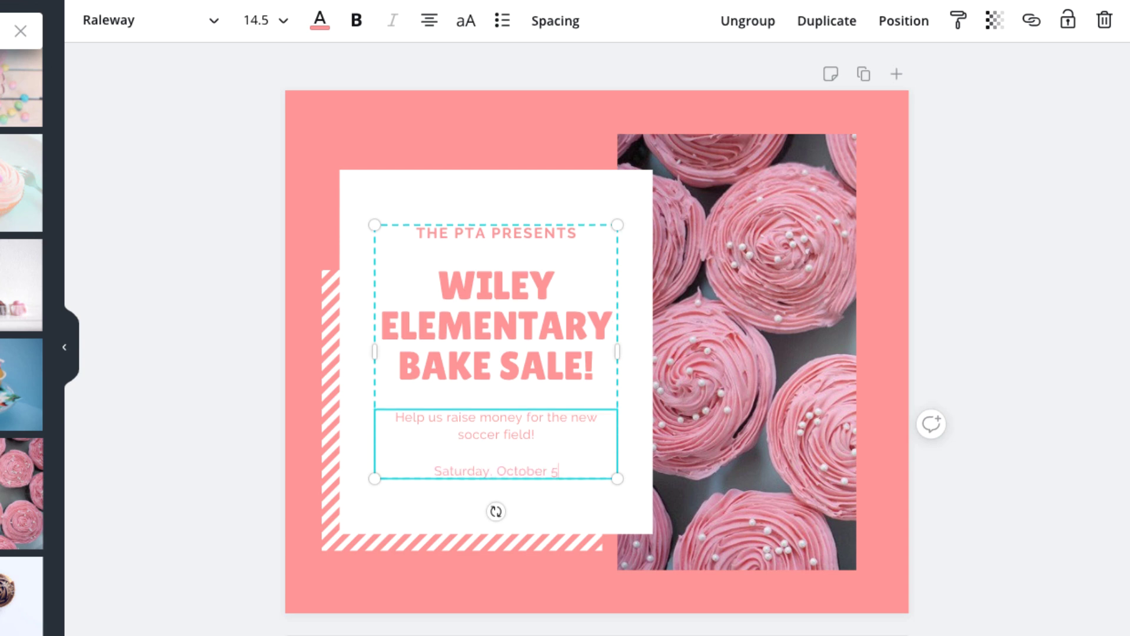
key("Return")
type("11 a")
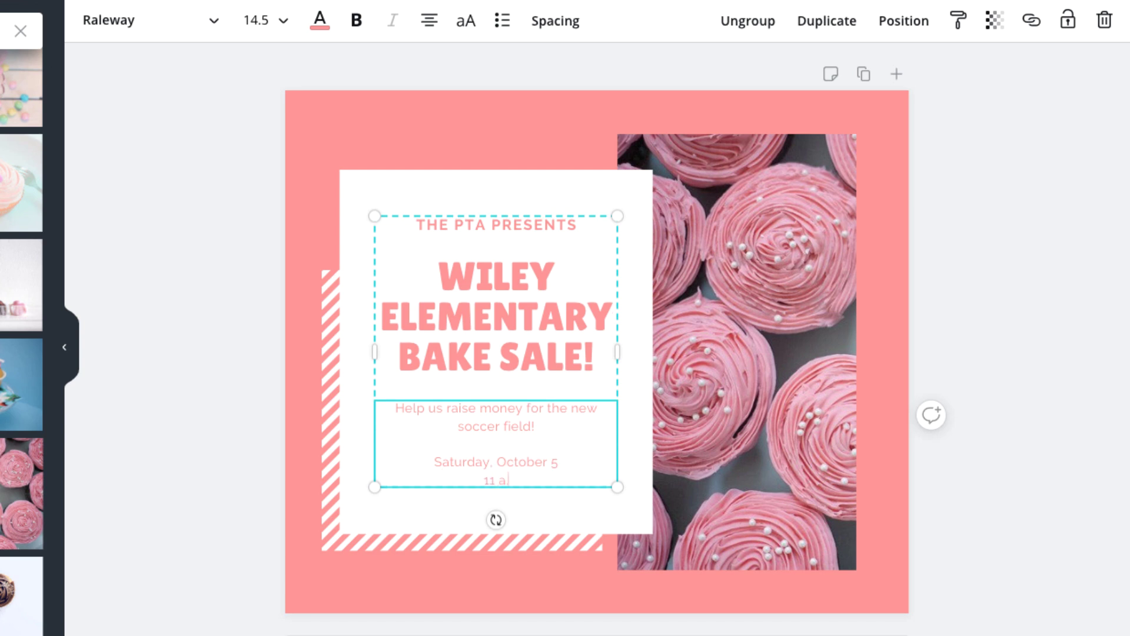
type(".m. to 2 p.m.")
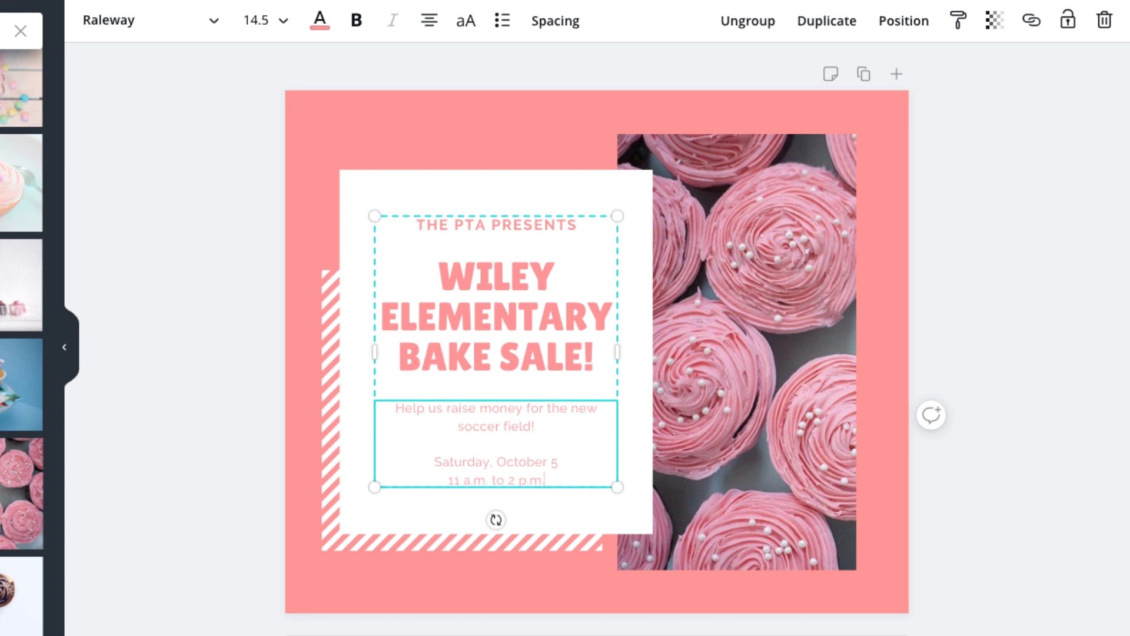
Step: Deselect the finished post and download it with the file type kept as PNG
left_click(546, 524)
left_click(550, 566)
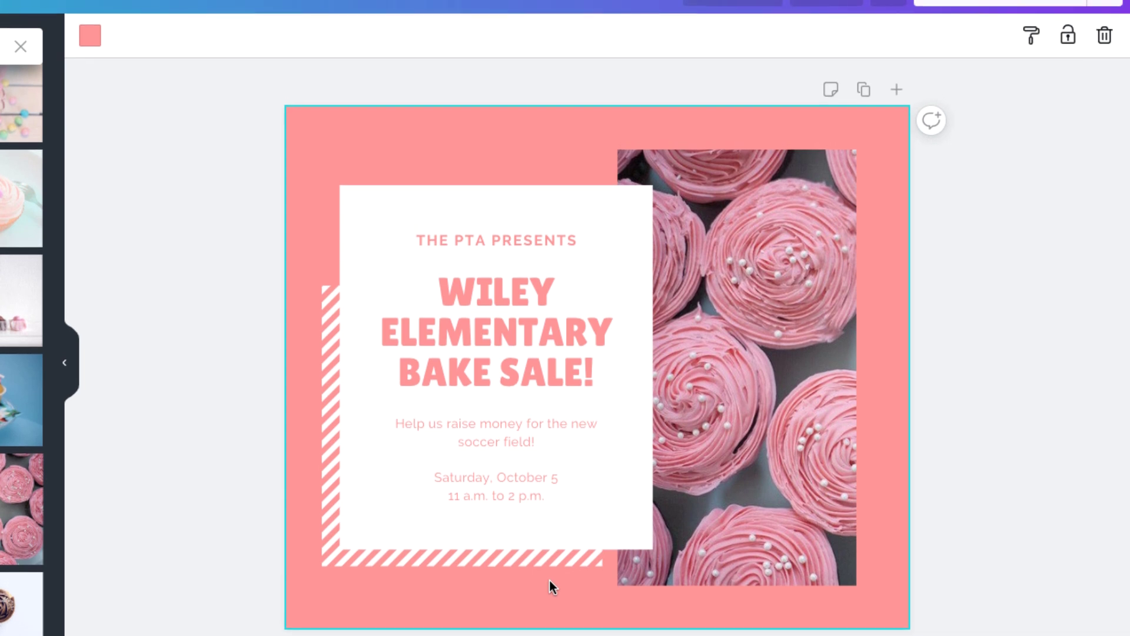
left_click(1105, 8)
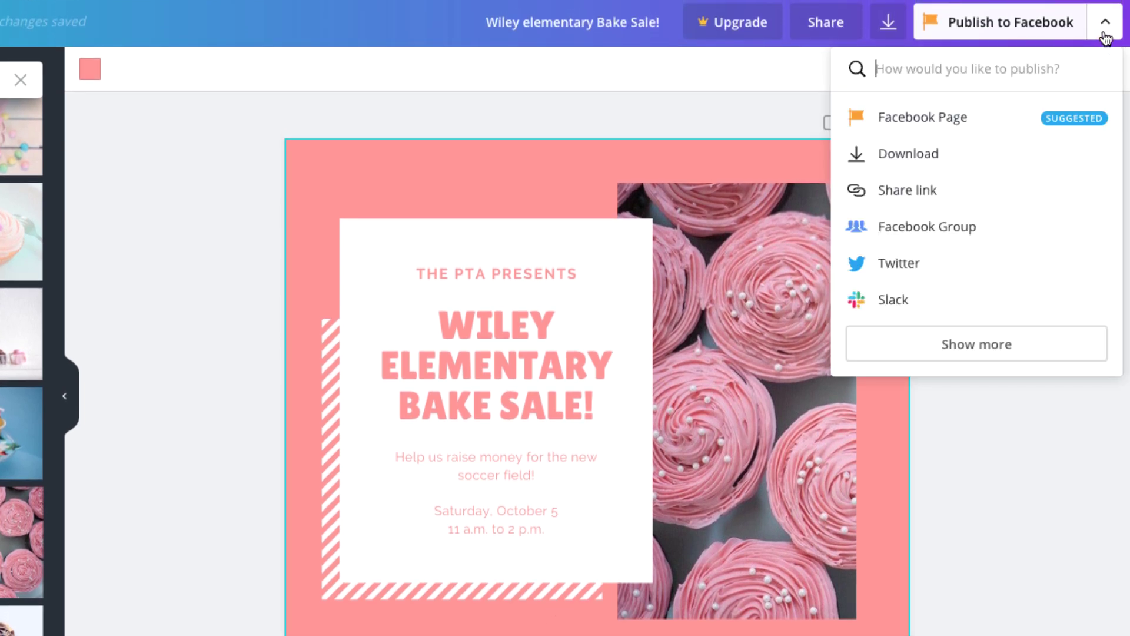
left_click(1040, 158)
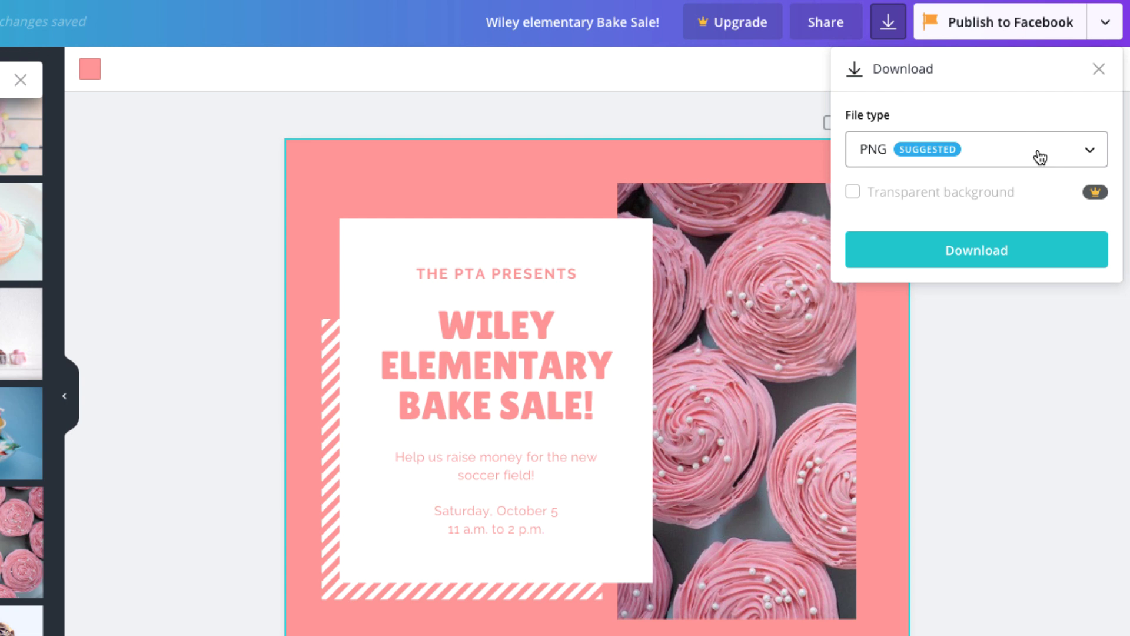
left_click(1101, 158)
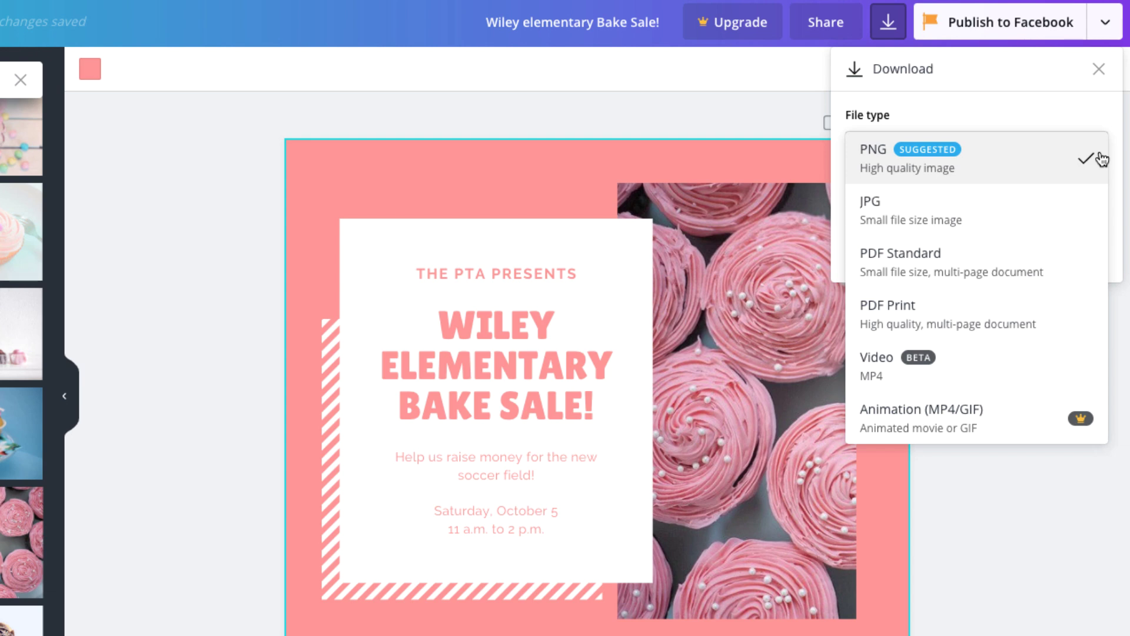
left_click(1101, 158)
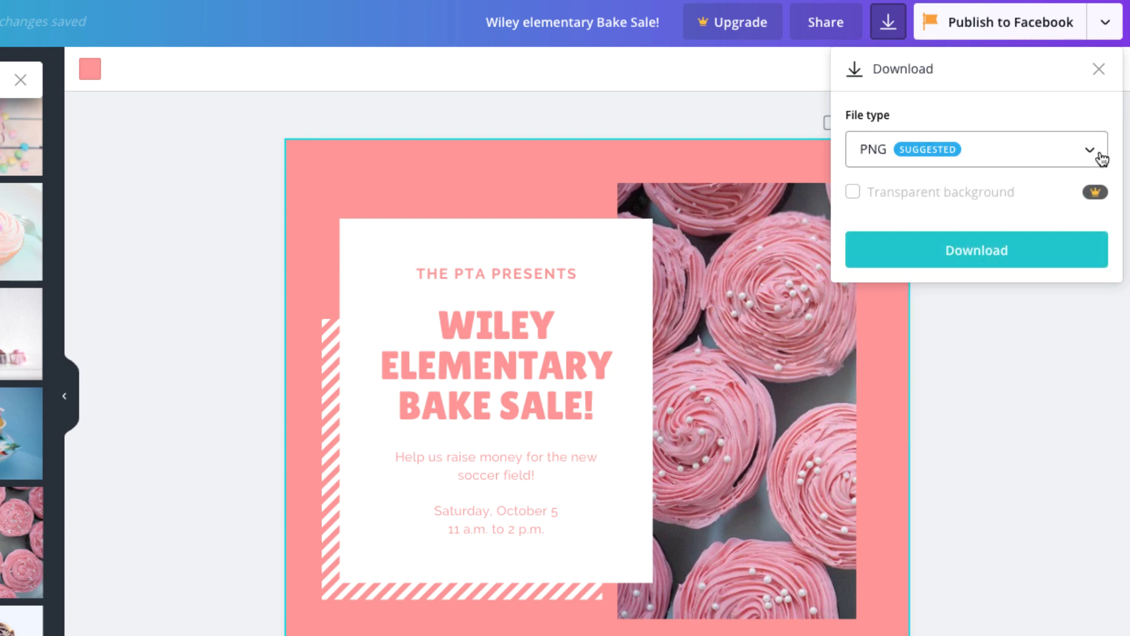
left_click(1053, 249)
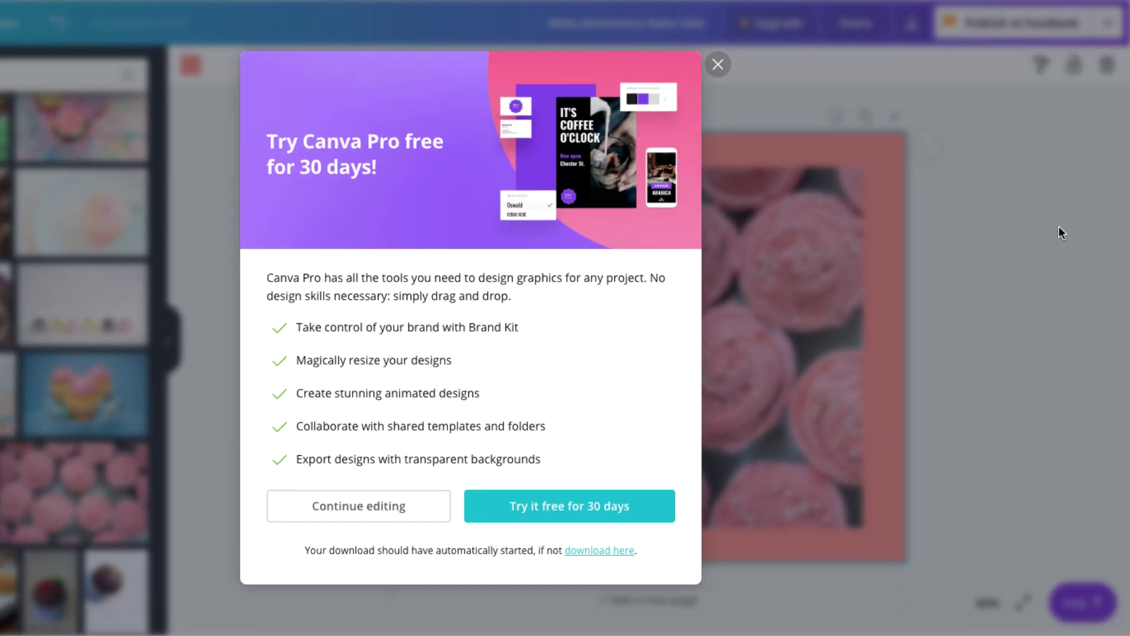
Step: Dismiss the Pro upgrade popup and open All your designs to see the saved post
left_click(427, 511)
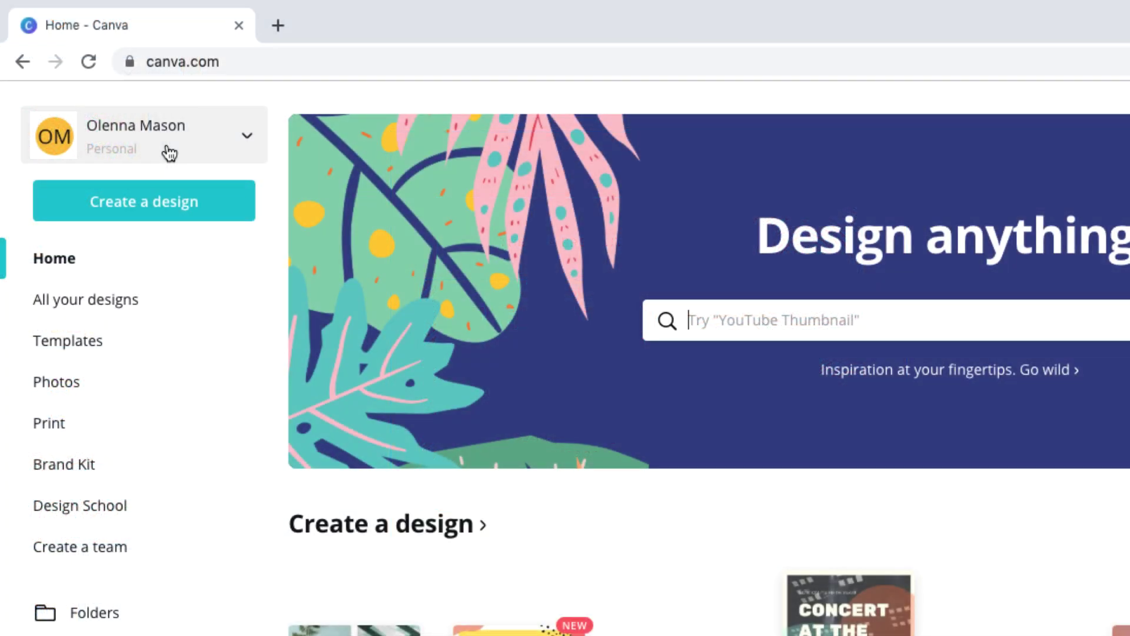
left_click(166, 309)
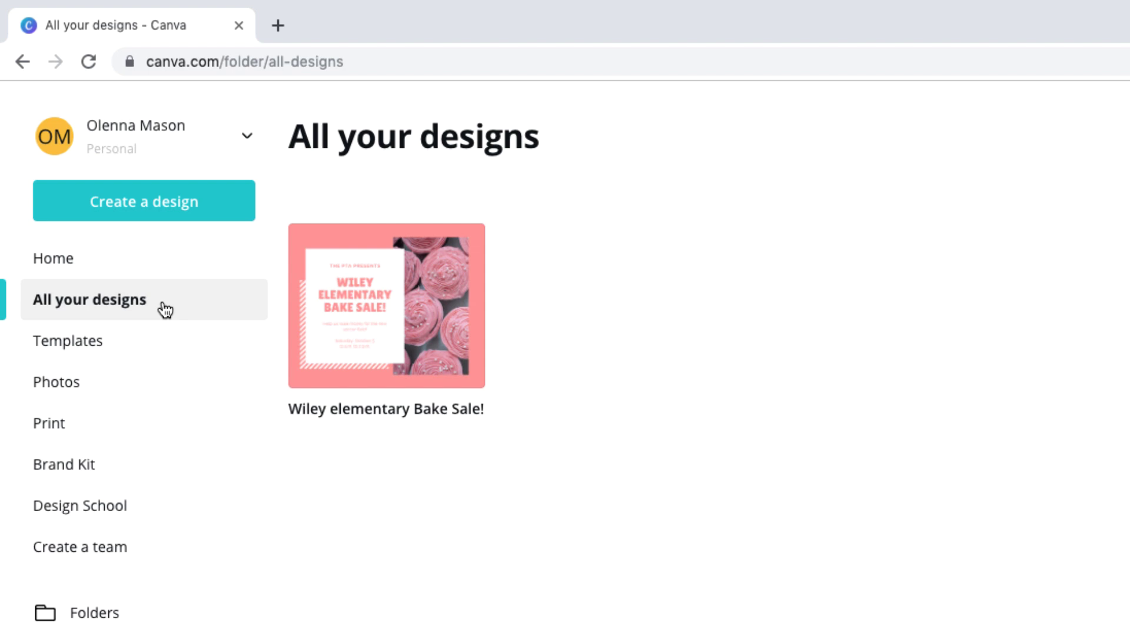